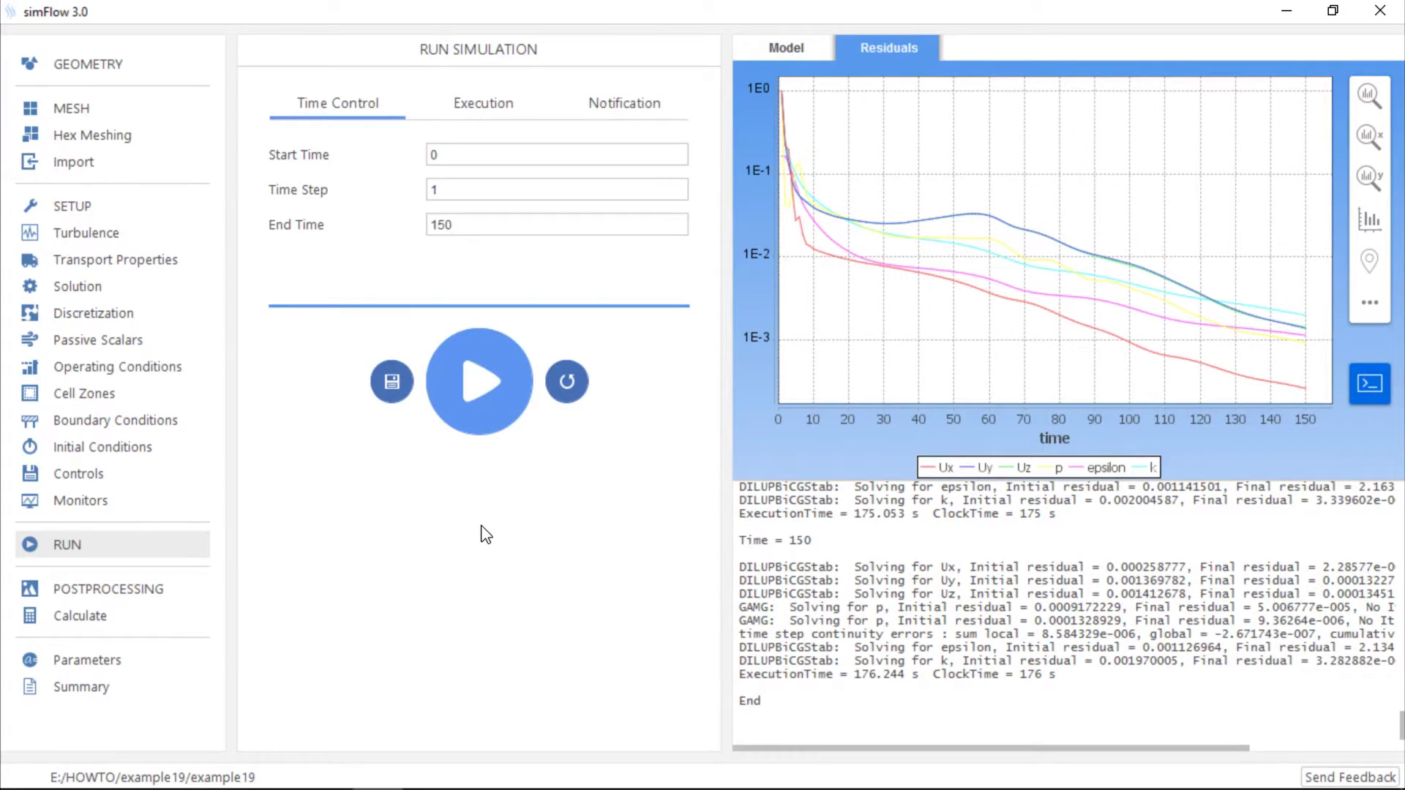
Step: Calculate the Integral of field φ over the outlet boundary at the latest time, giving 281.7568
click(192, 619)
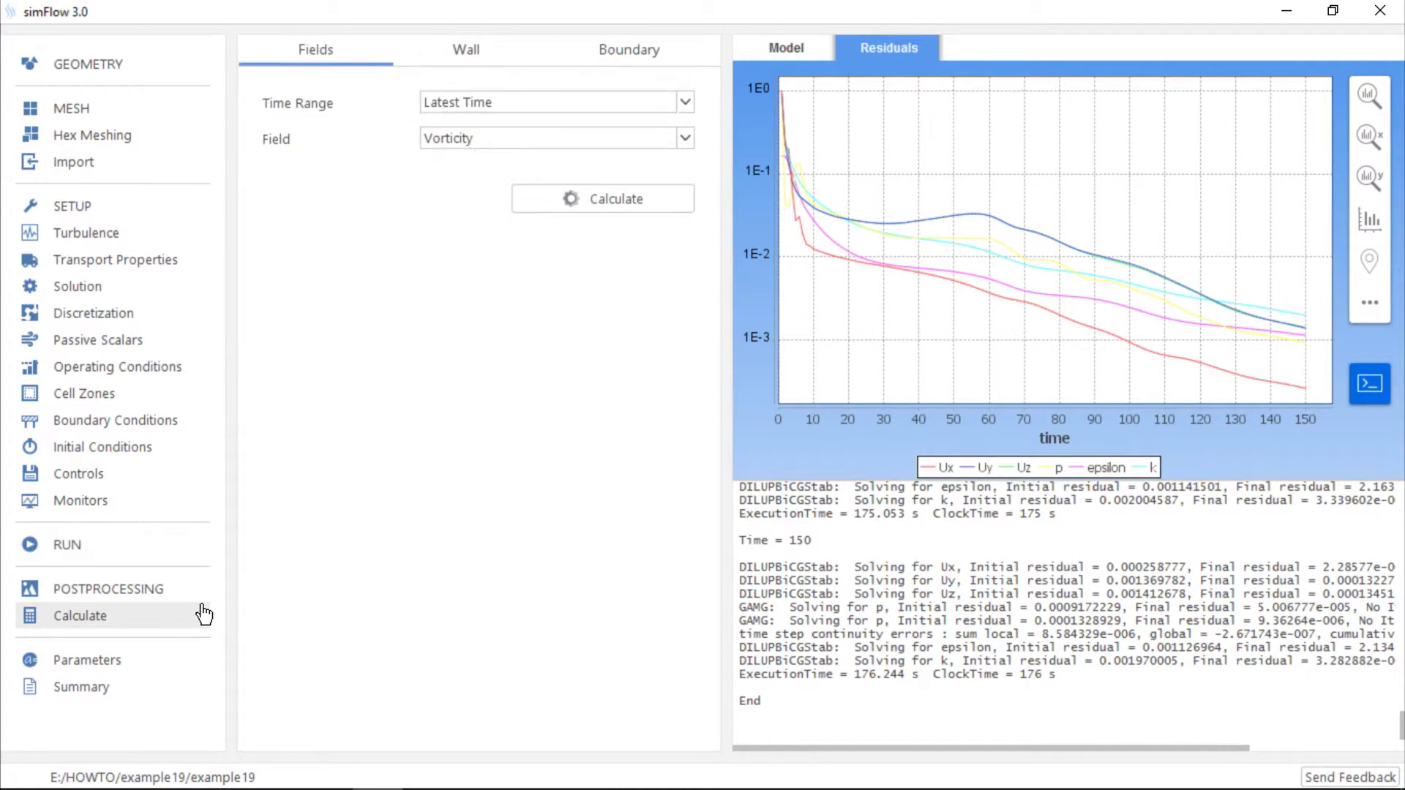
click(610, 66)
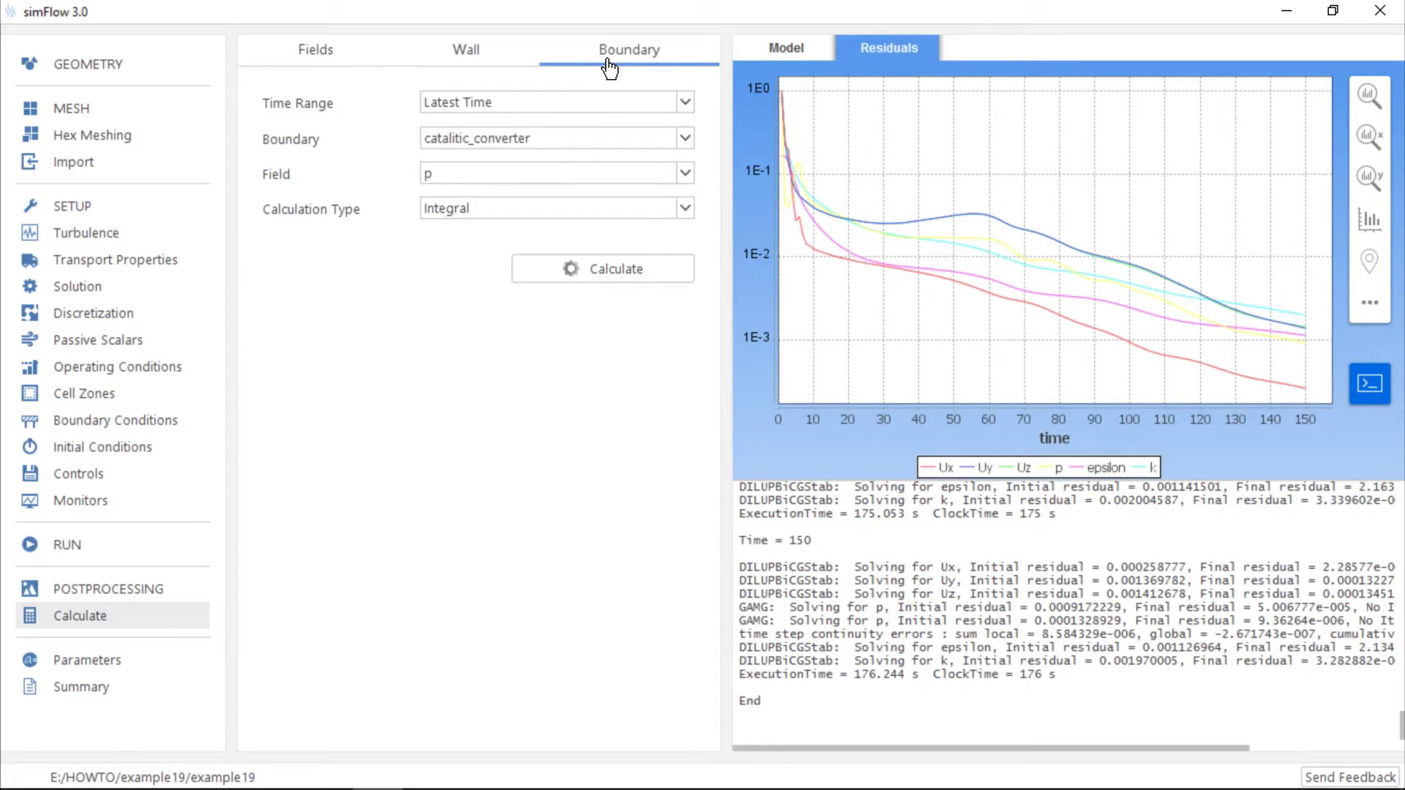
click(596, 139)
click(585, 211)
click(581, 176)
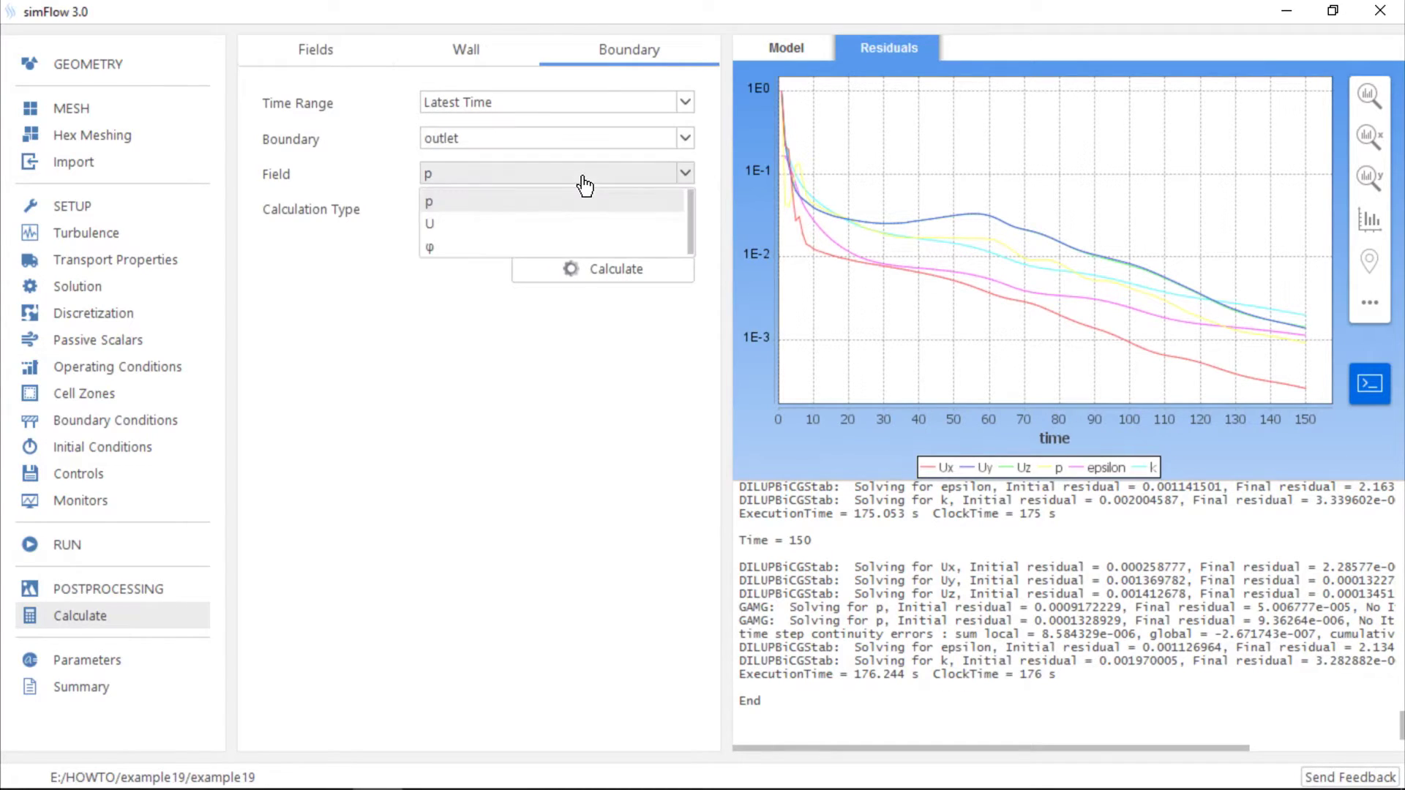
click(578, 245)
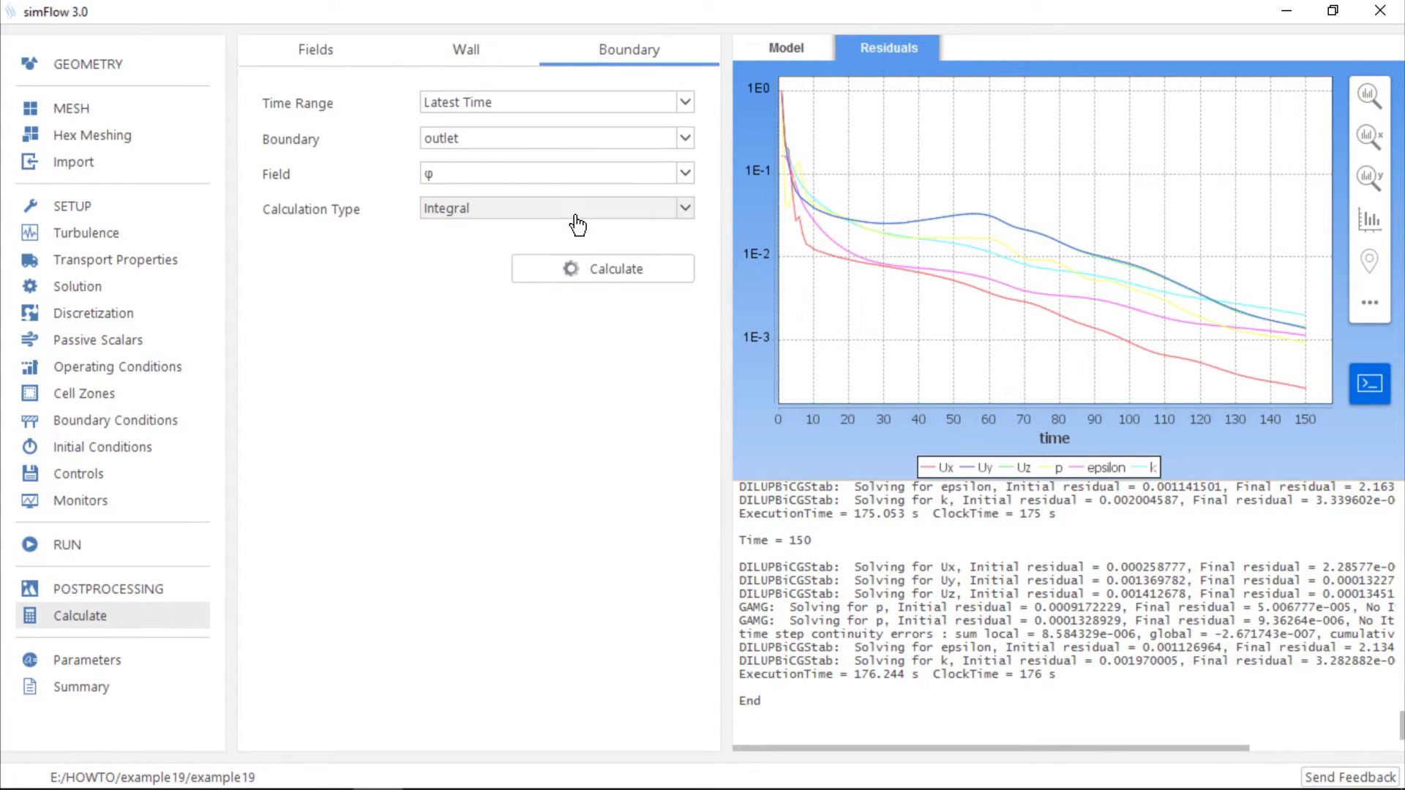
click(607, 272)
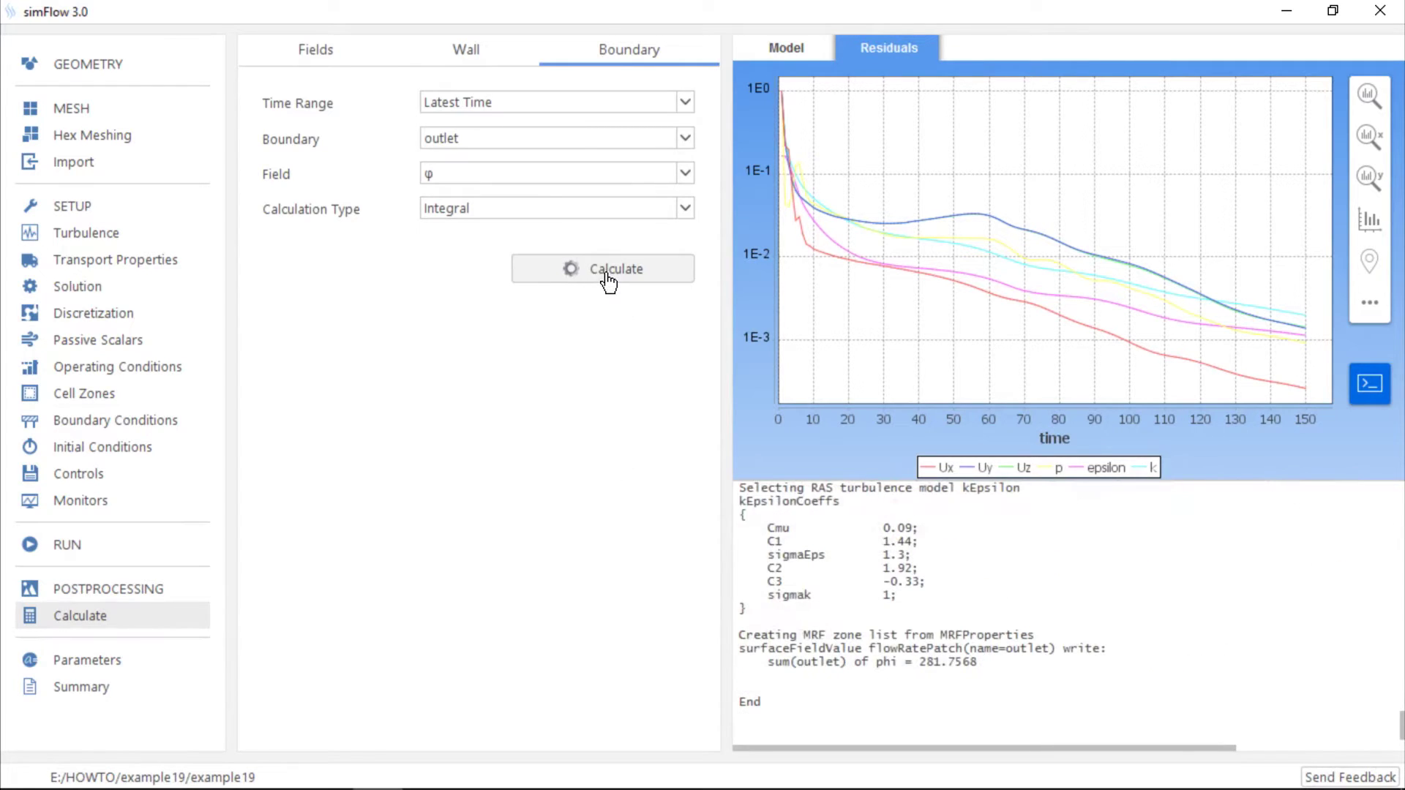
Step: Check the outlet flux result, sum(outlet) of phi = 281.7568, in the log
drag(936, 672, 993, 670)
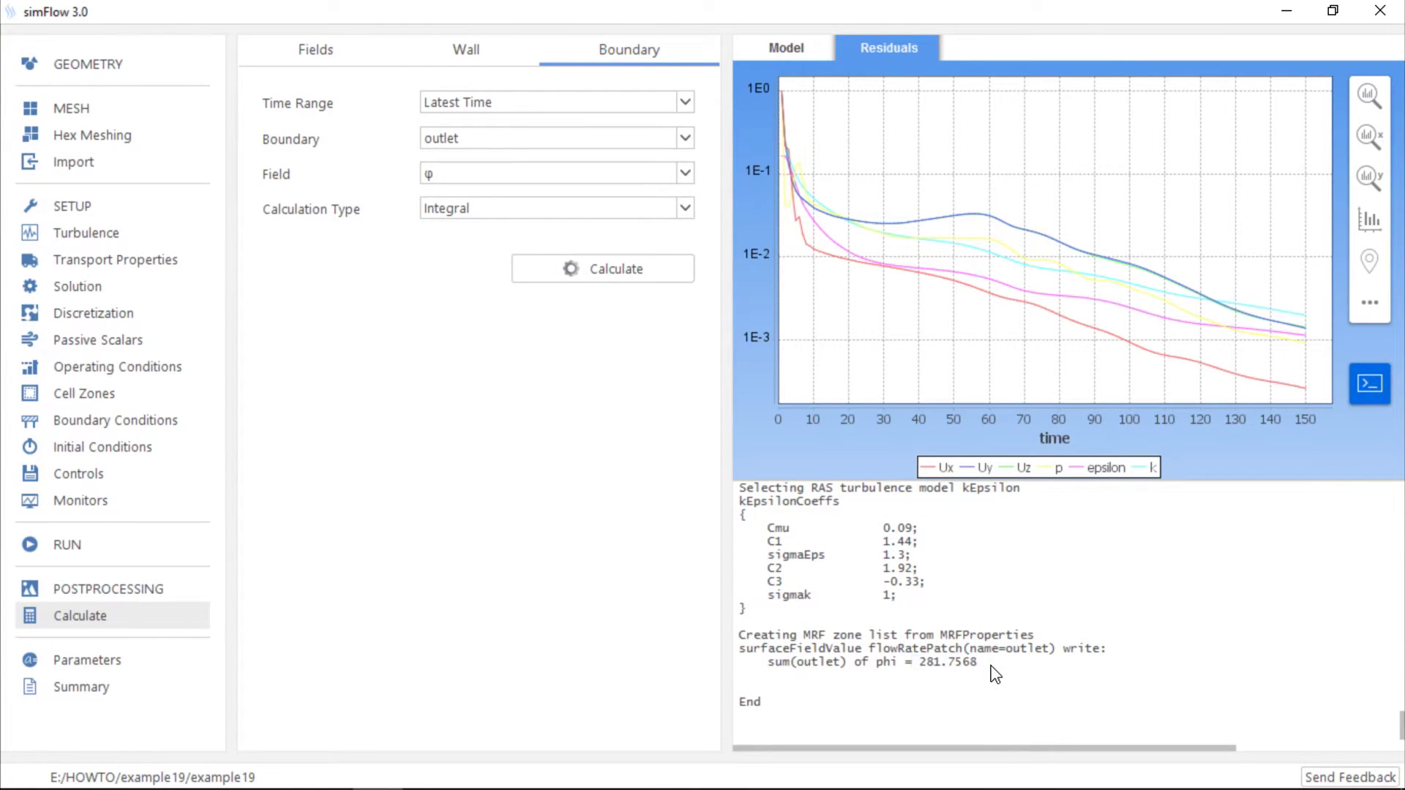
scroll(978, 667, up, 5)
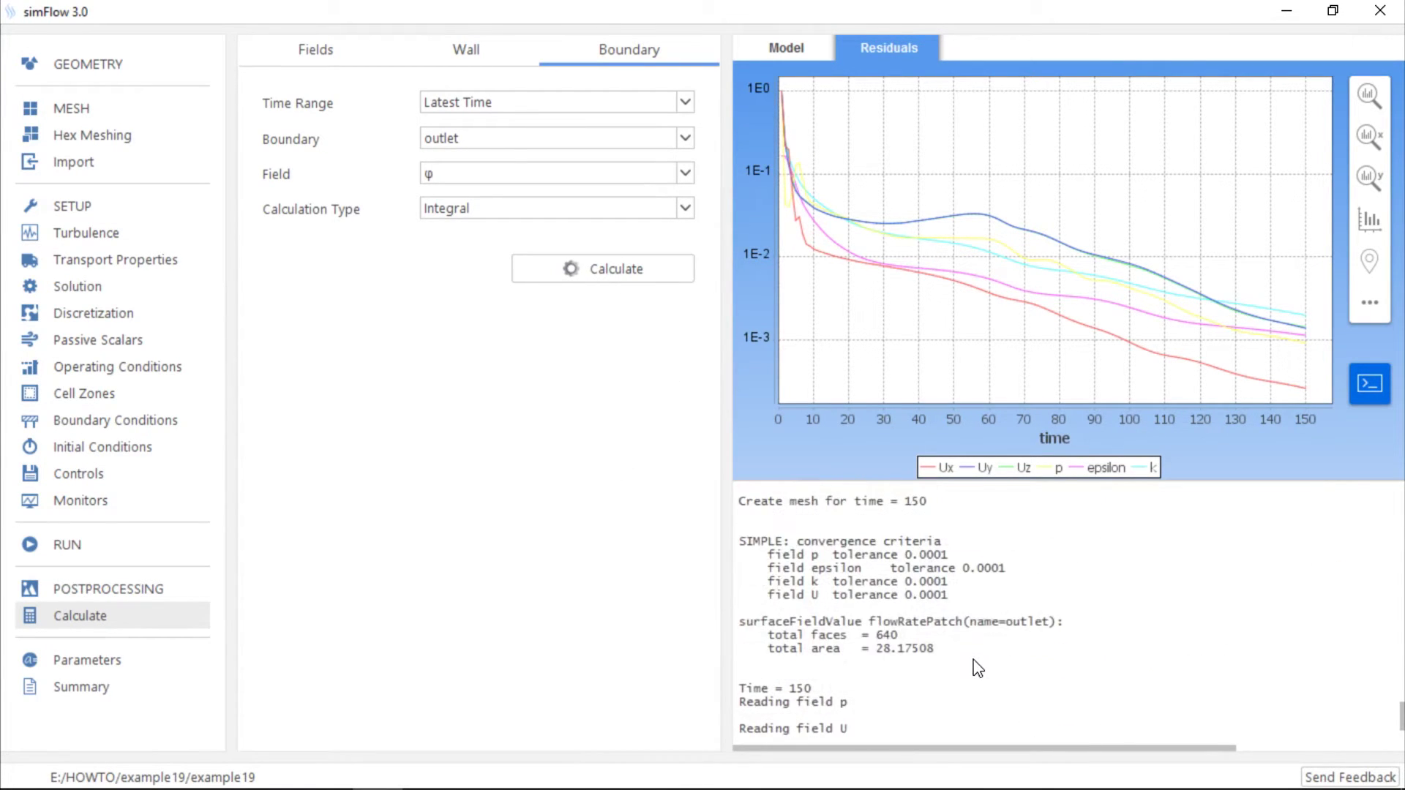
drag(942, 651, 876, 652)
scroll(960, 657, down, 2)
scroll(960, 656, down, 6)
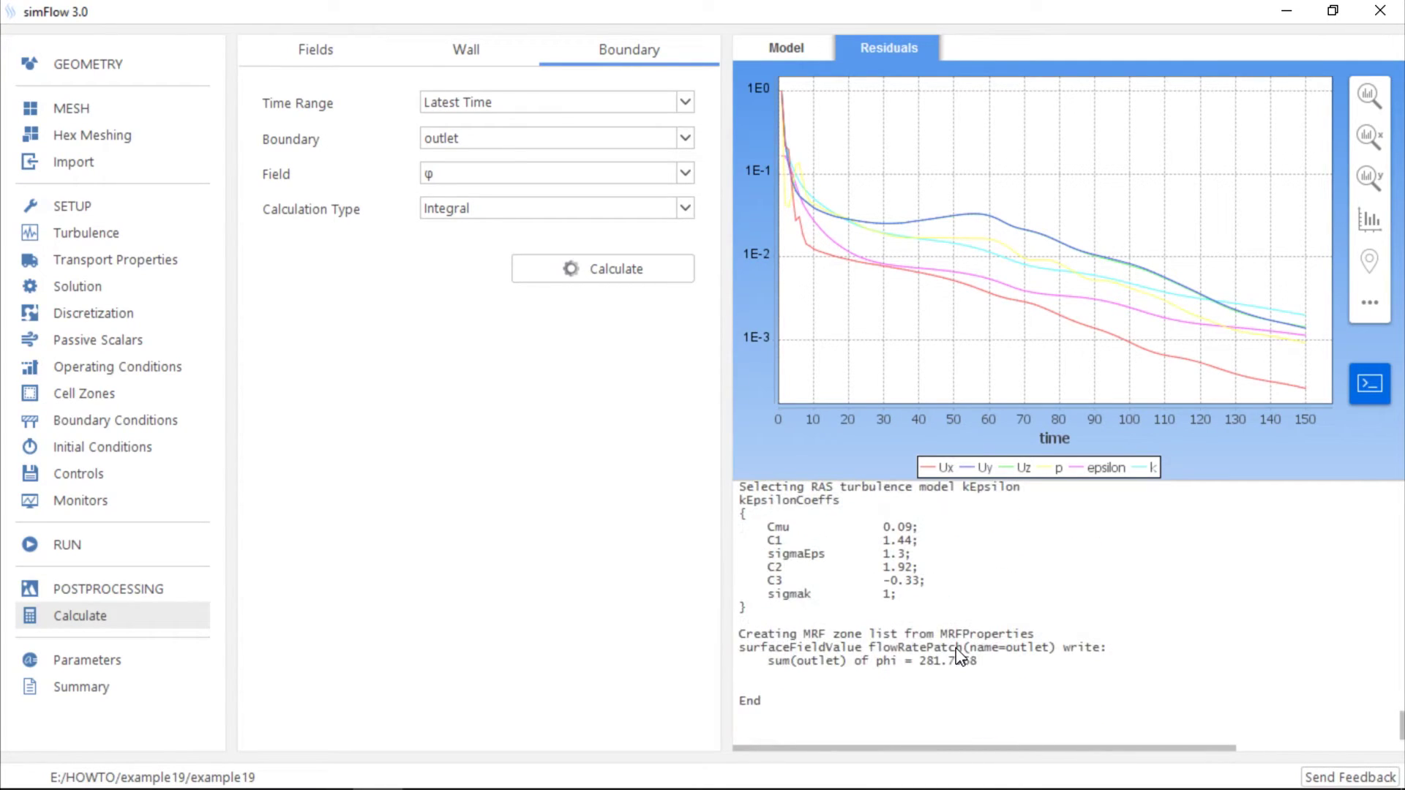
Step: Recalculate the φ integral on the inlet boundary, giving -281.7575
click(640, 139)
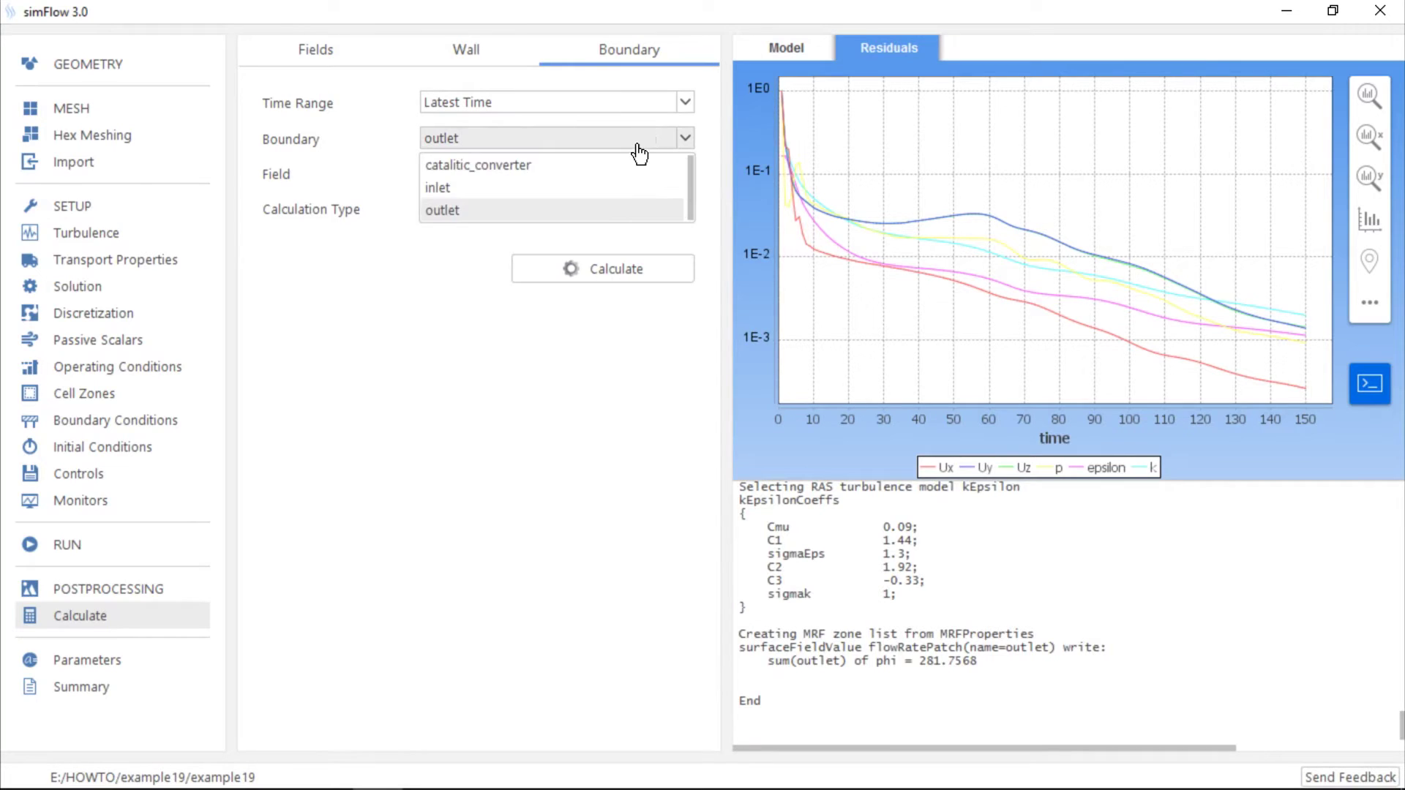
click(636, 187)
click(639, 276)
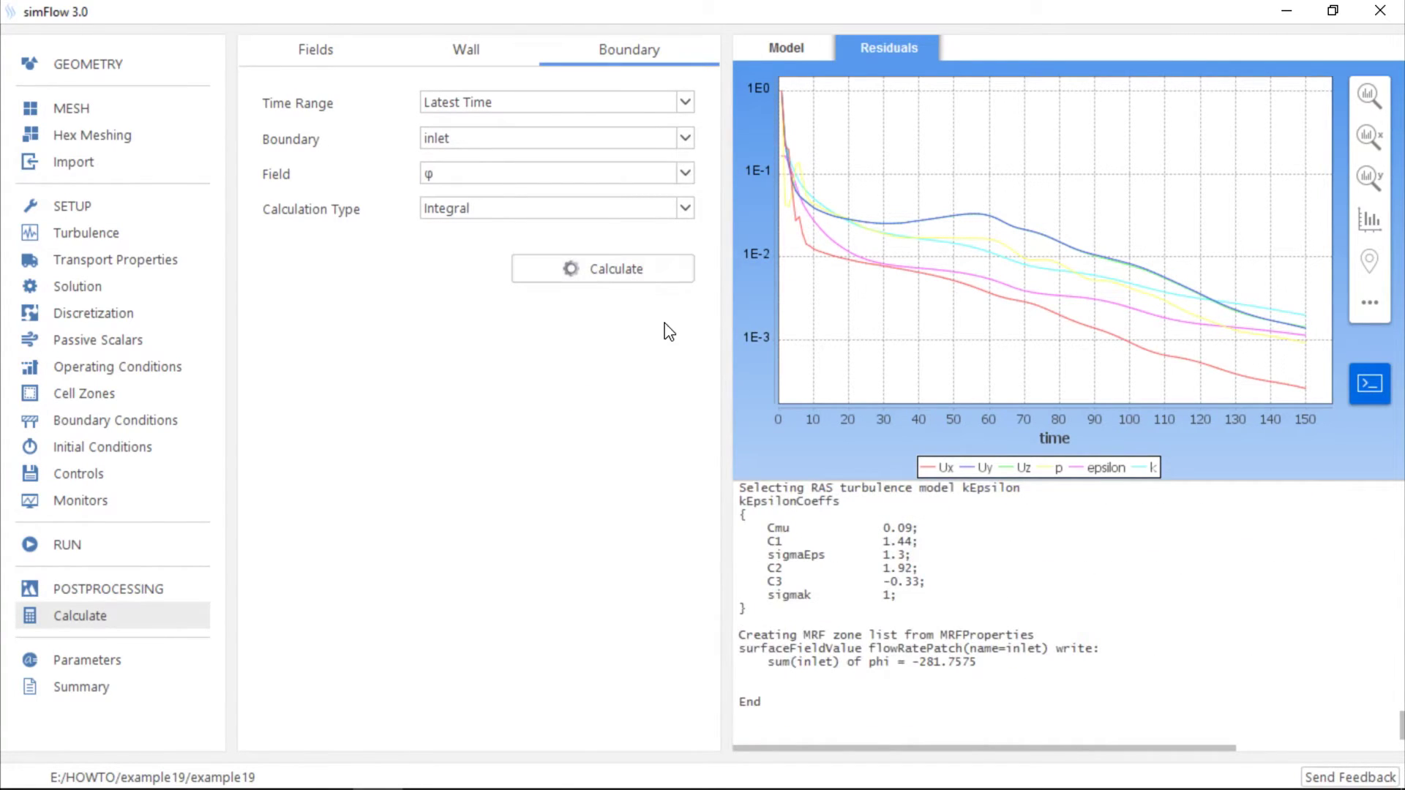
drag(912, 662, 973, 665)
click(994, 670)
Step: Compute the Average of field p over the catalitic_converter boundary, giving 31.49548
click(606, 212)
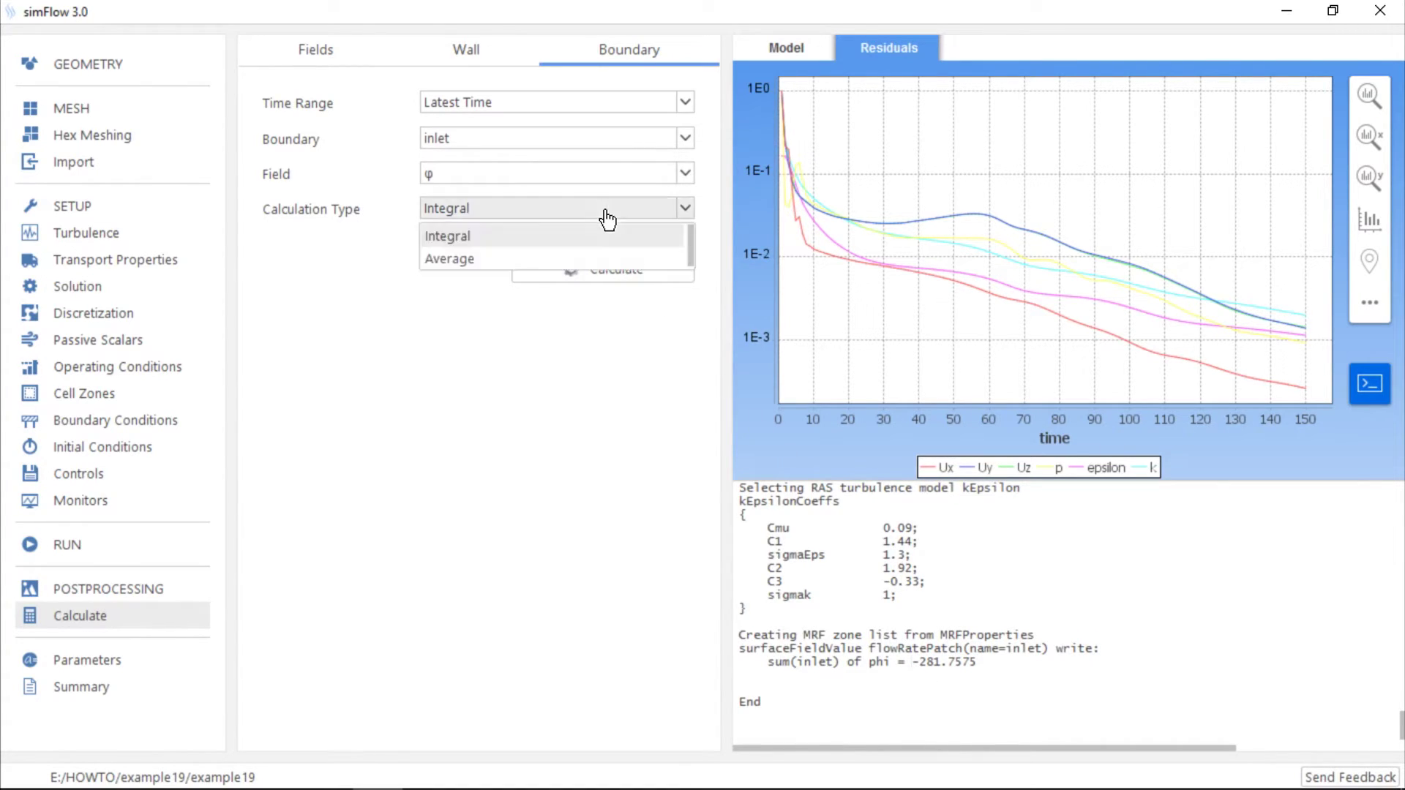
click(602, 256)
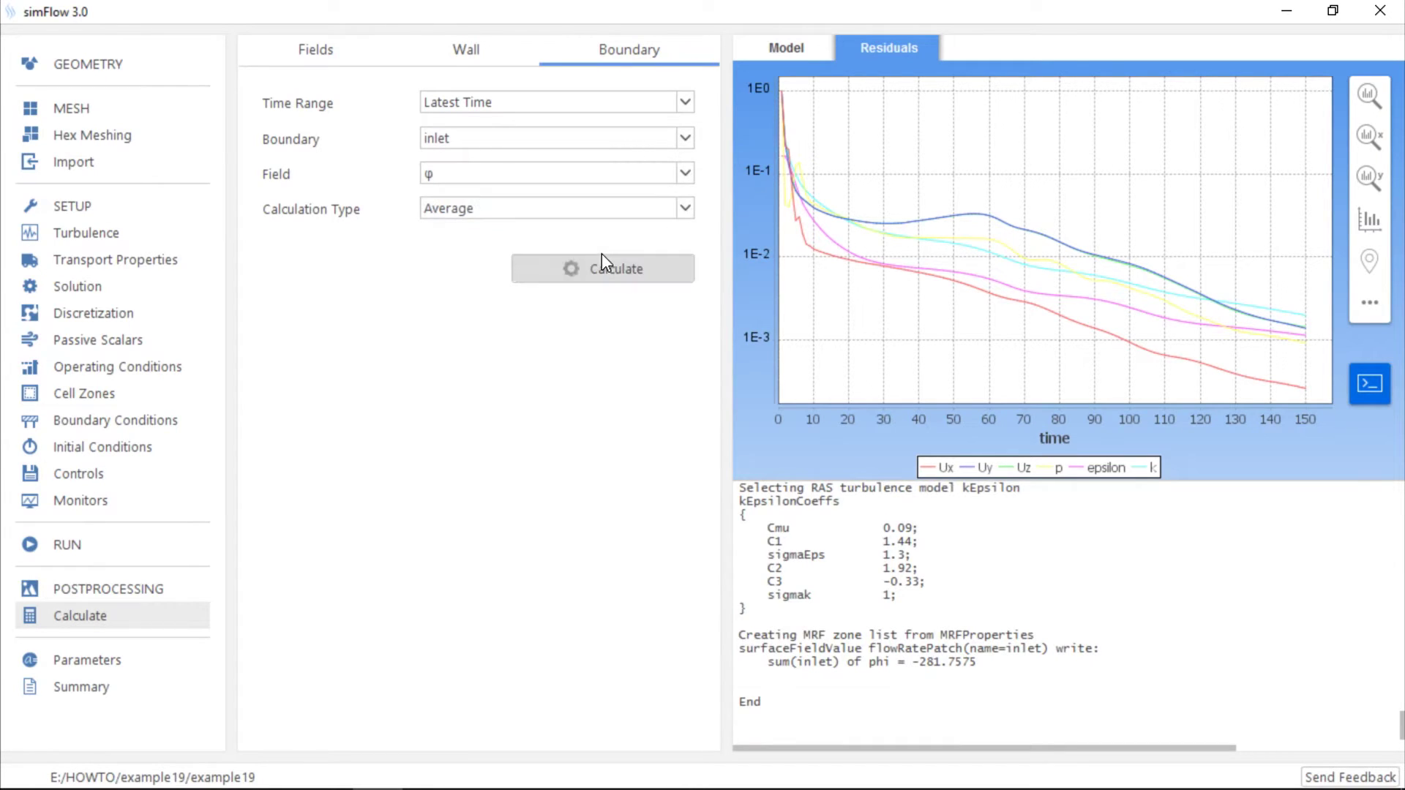
click(662, 141)
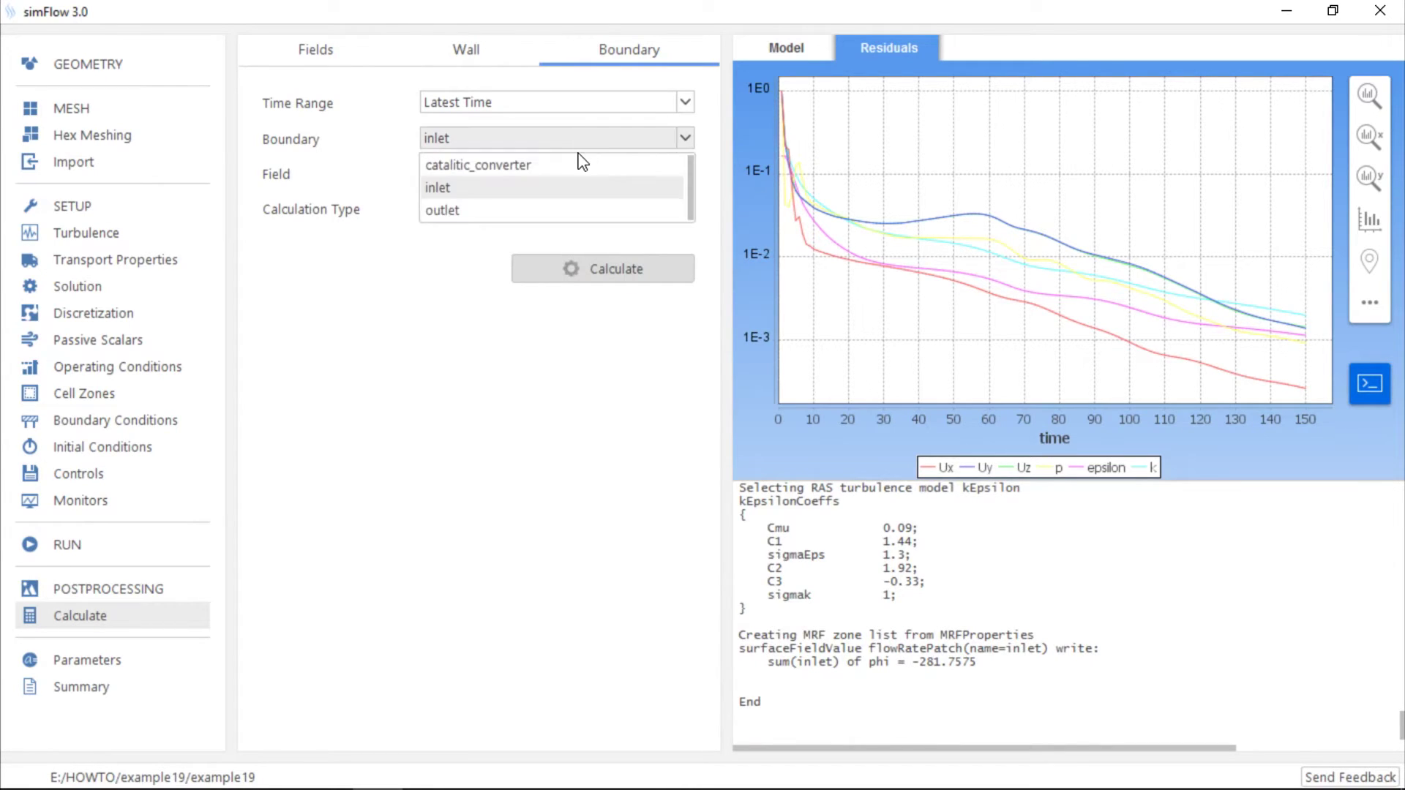
click(575, 167)
click(576, 176)
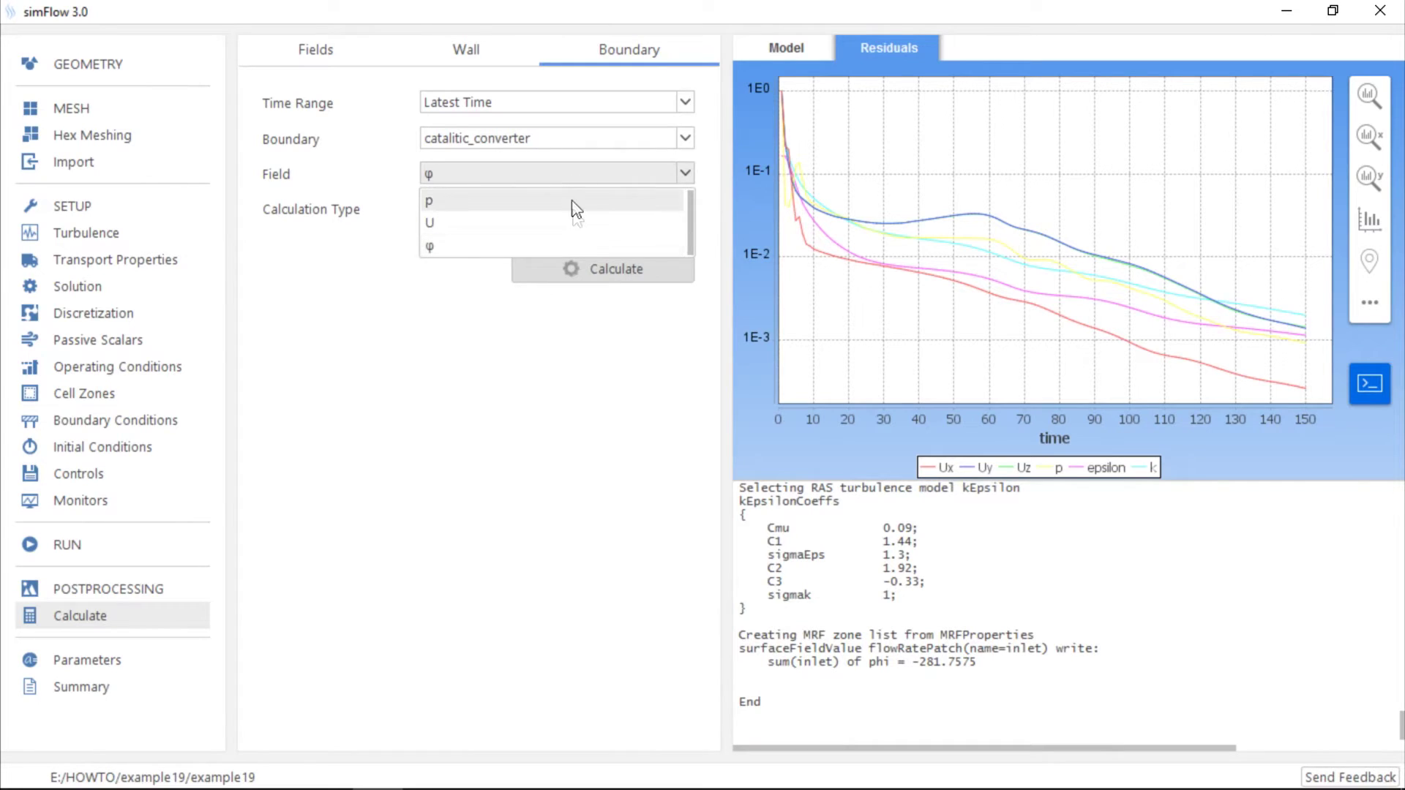
click(575, 202)
click(605, 270)
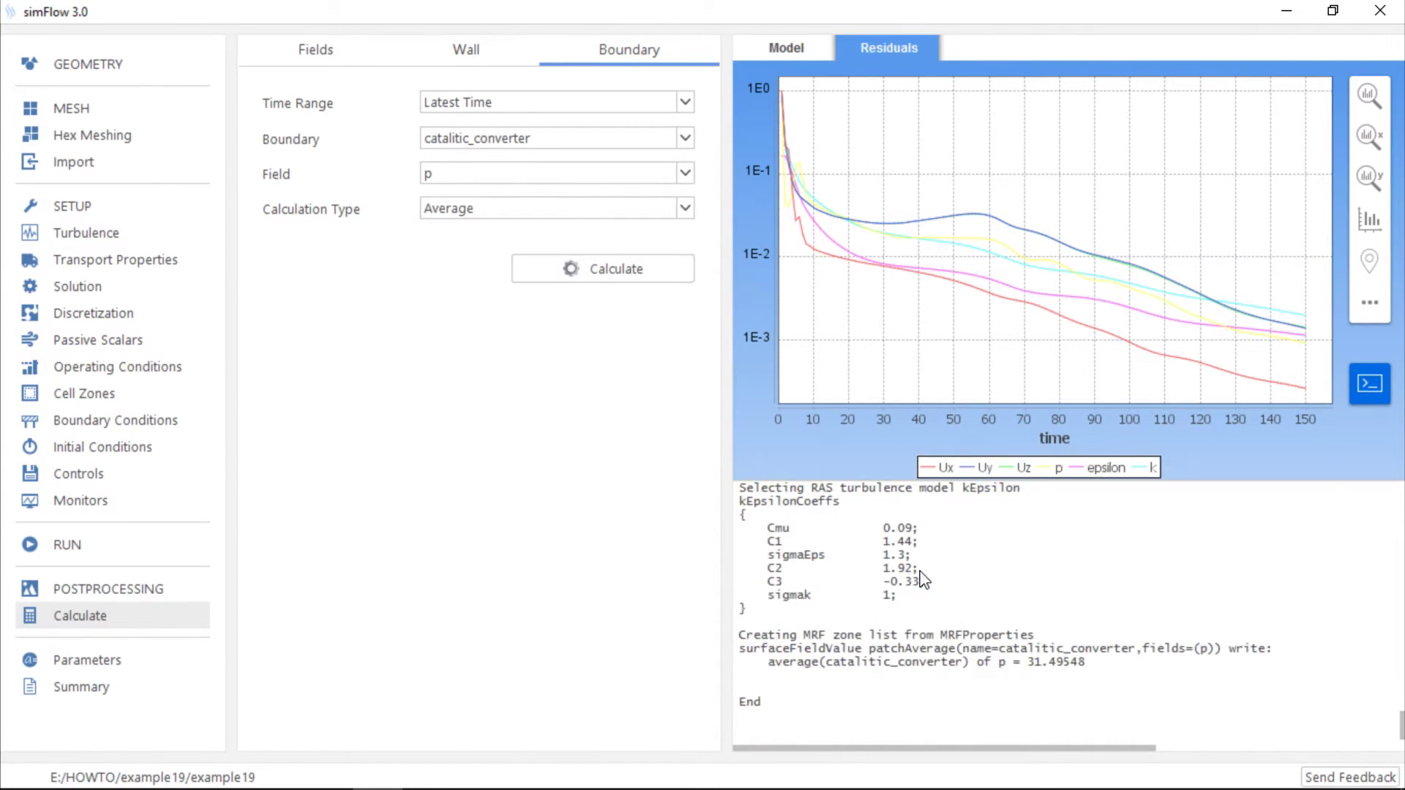
click(1095, 670)
click(490, 65)
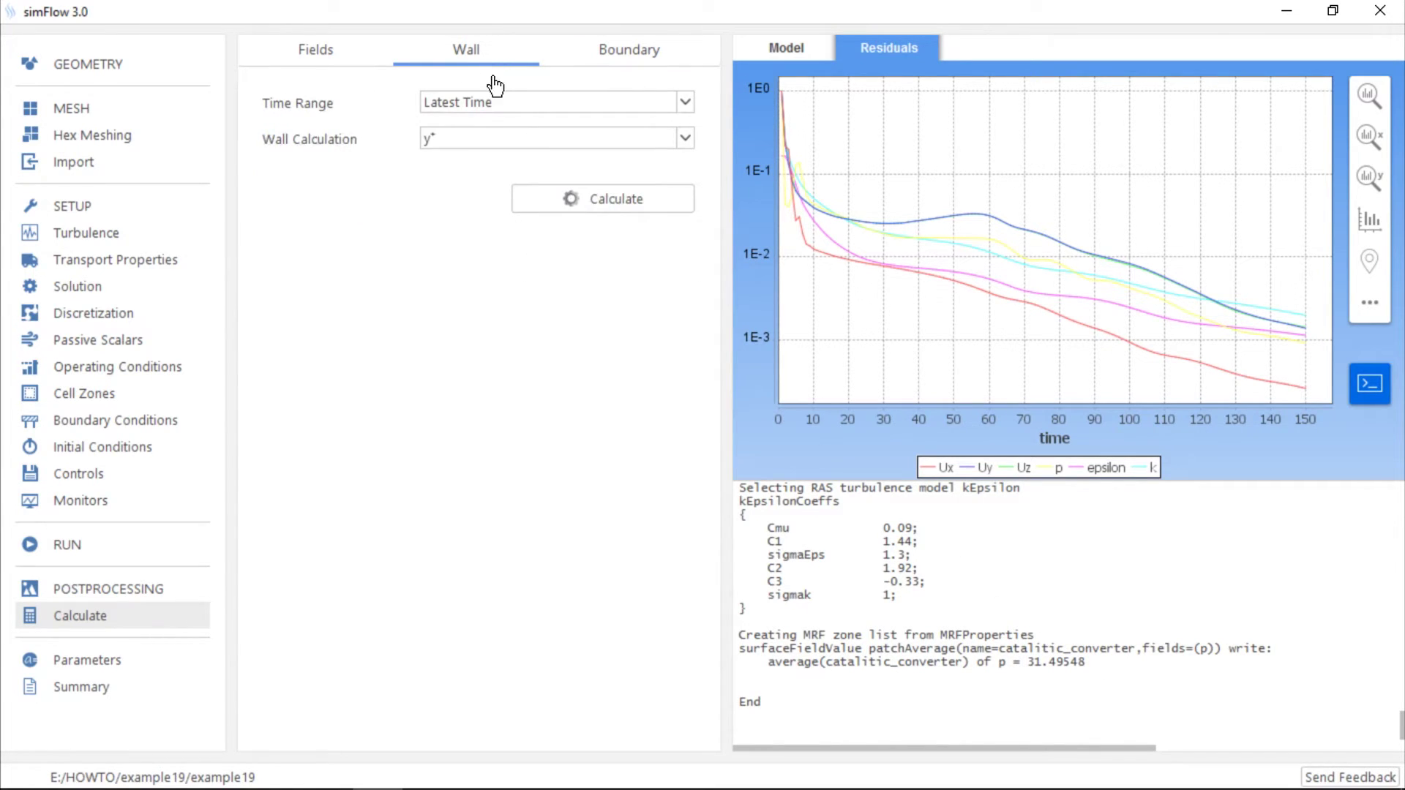
Step: Calculate y+ on the walls at the latest time
click(511, 142)
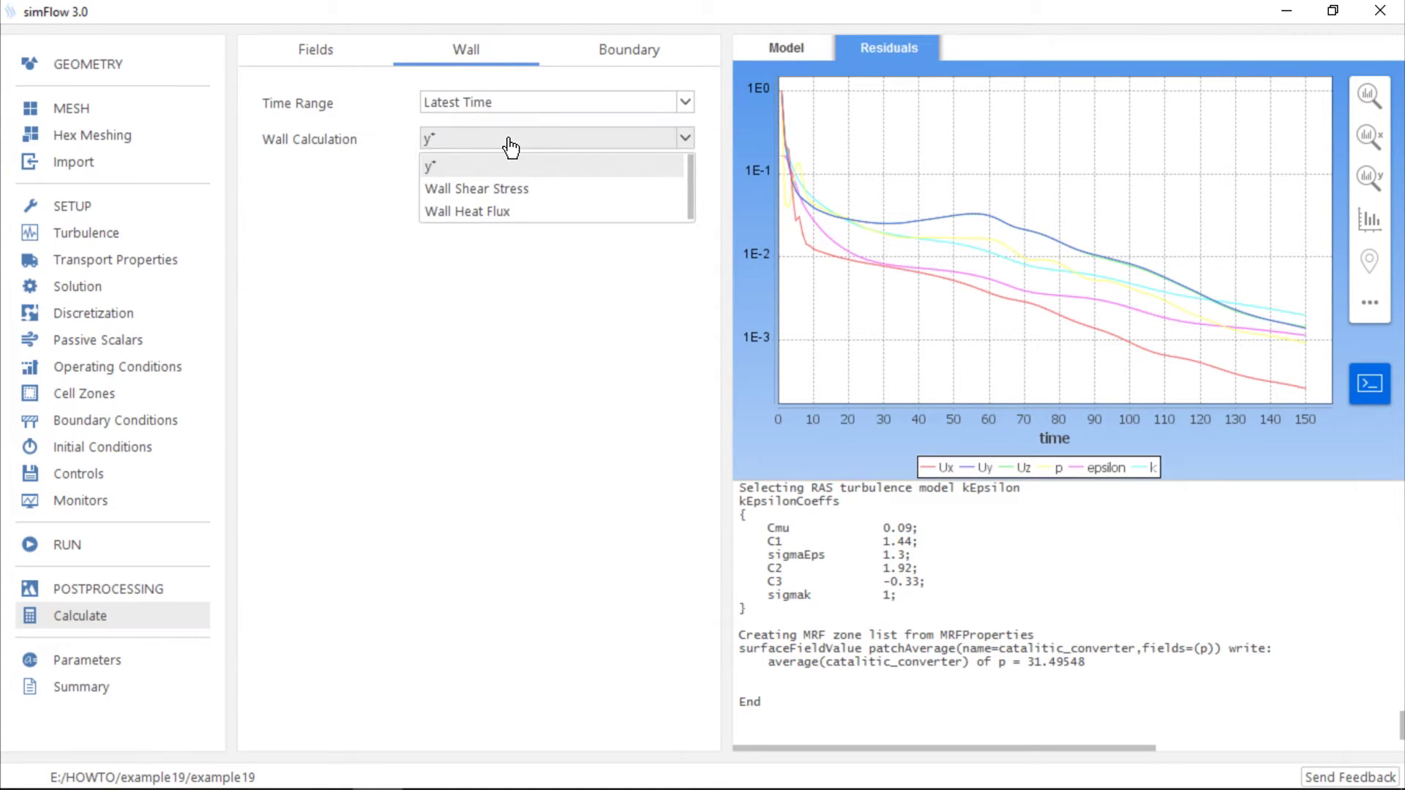
click(549, 166)
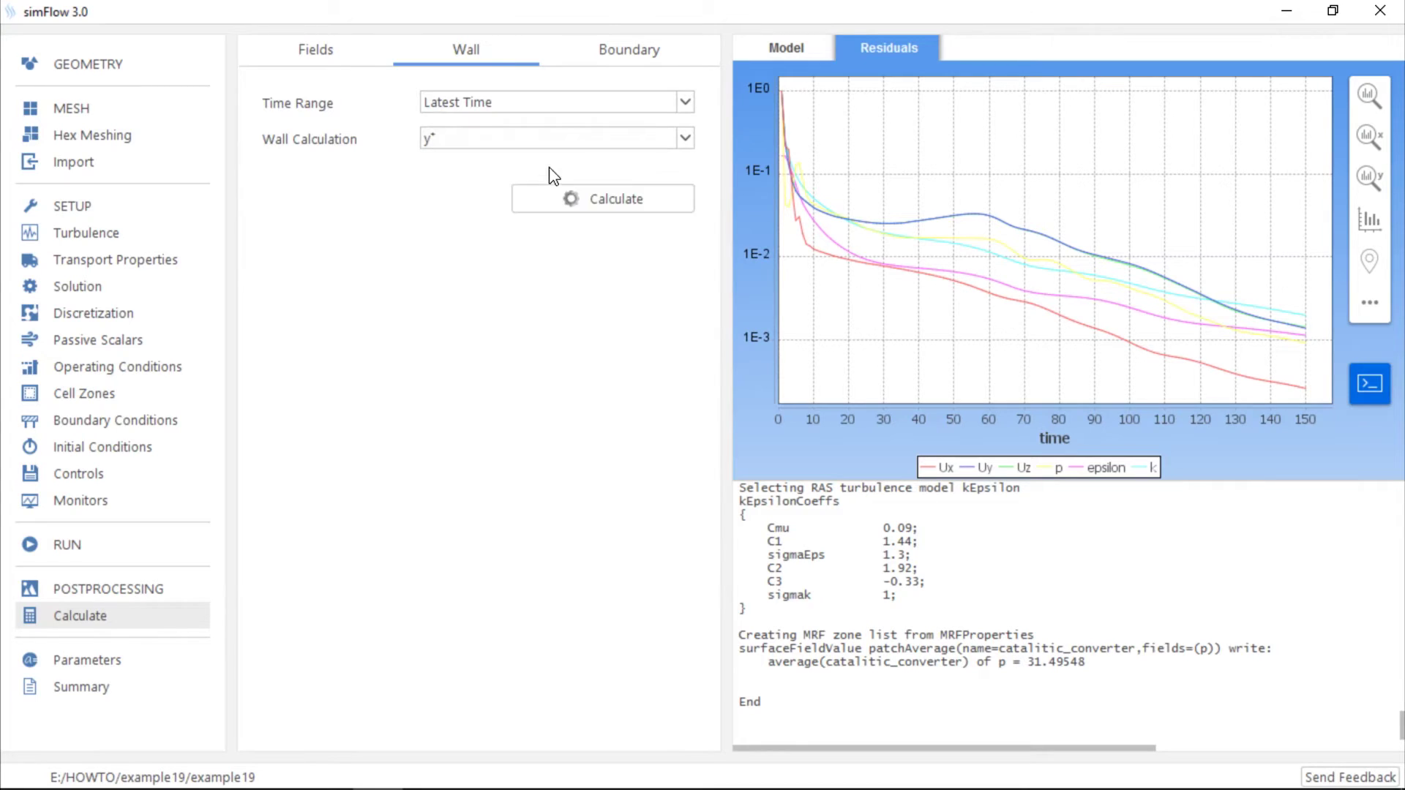
click(597, 199)
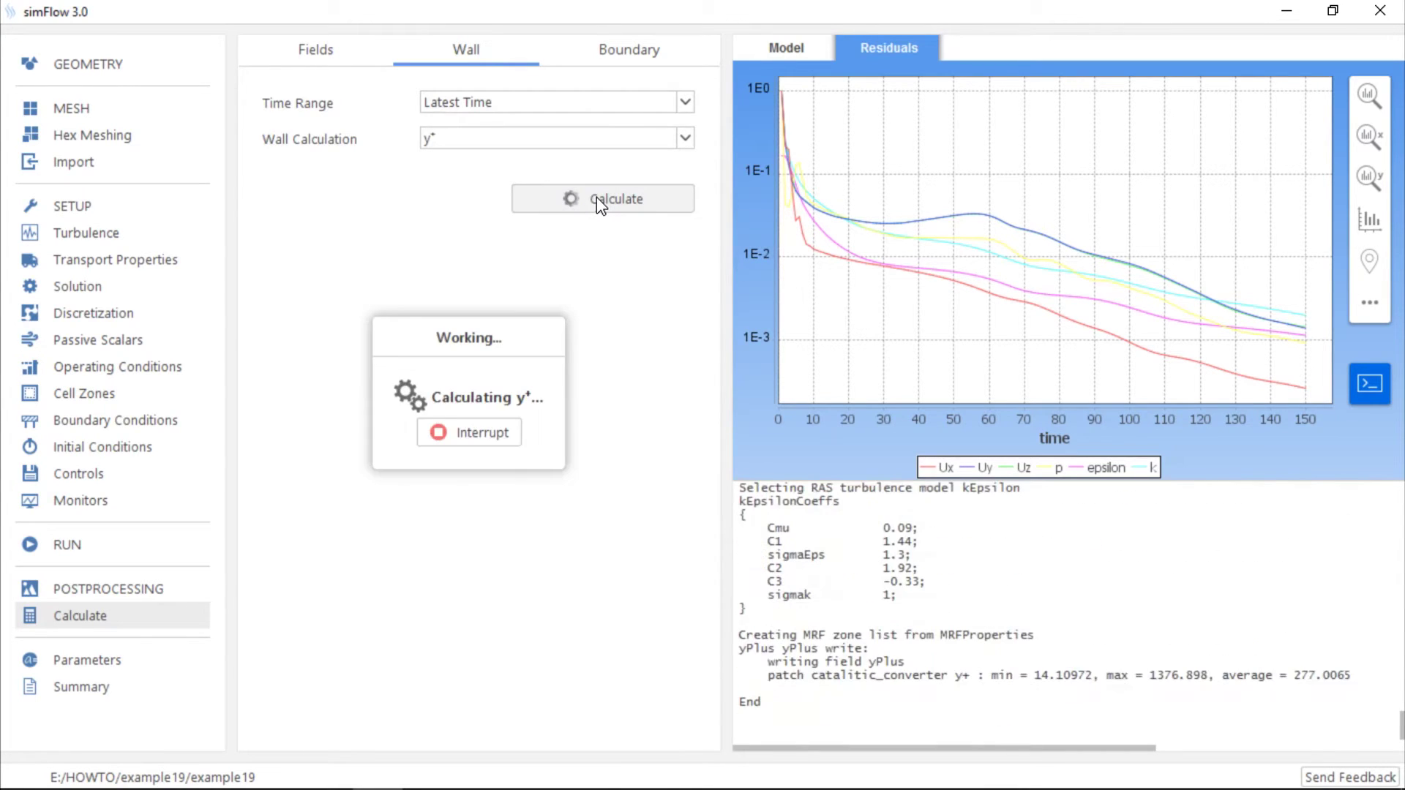
Step: Calculate Wall Shear Stress on the walls, leaving Wall Heat Flux selected afterwards
click(584, 147)
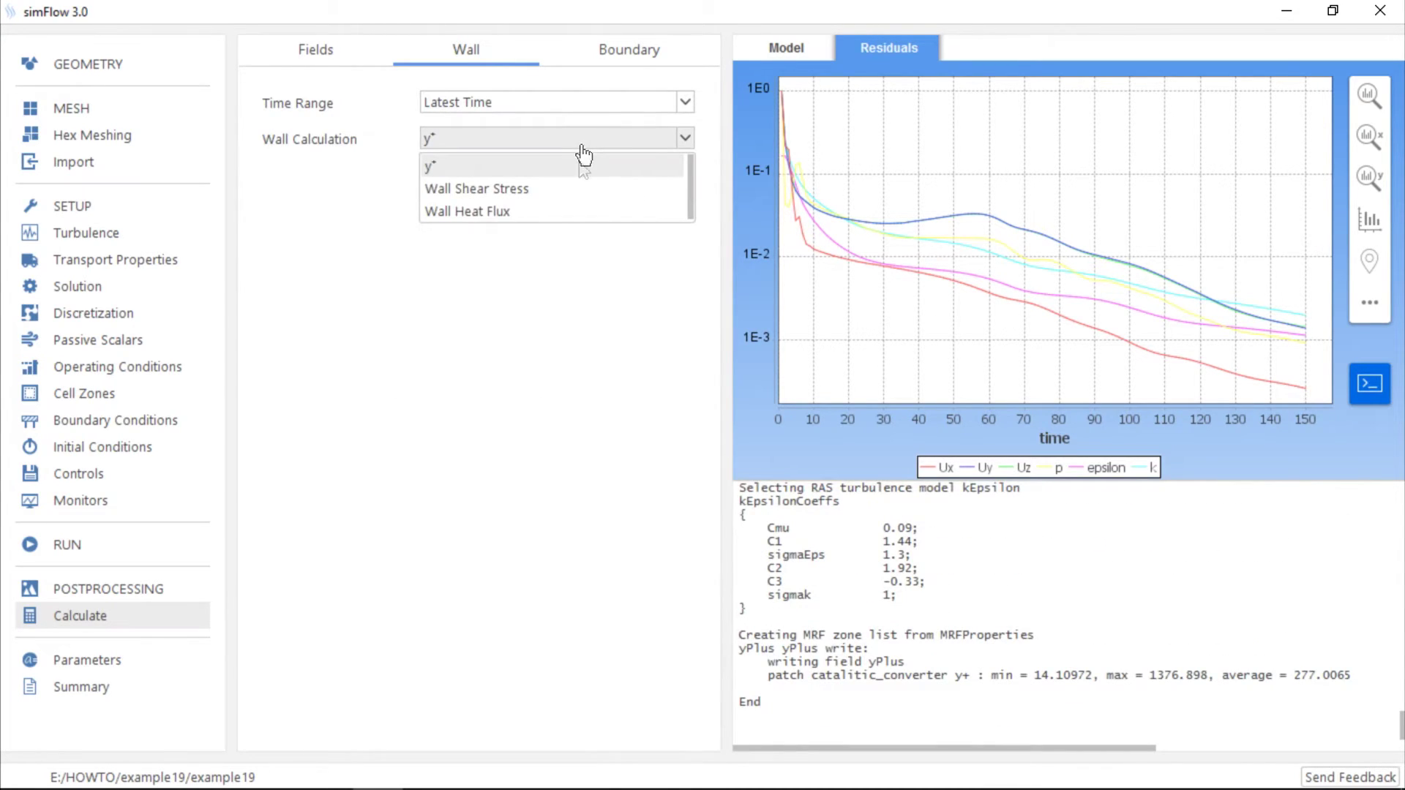
click(577, 188)
click(607, 199)
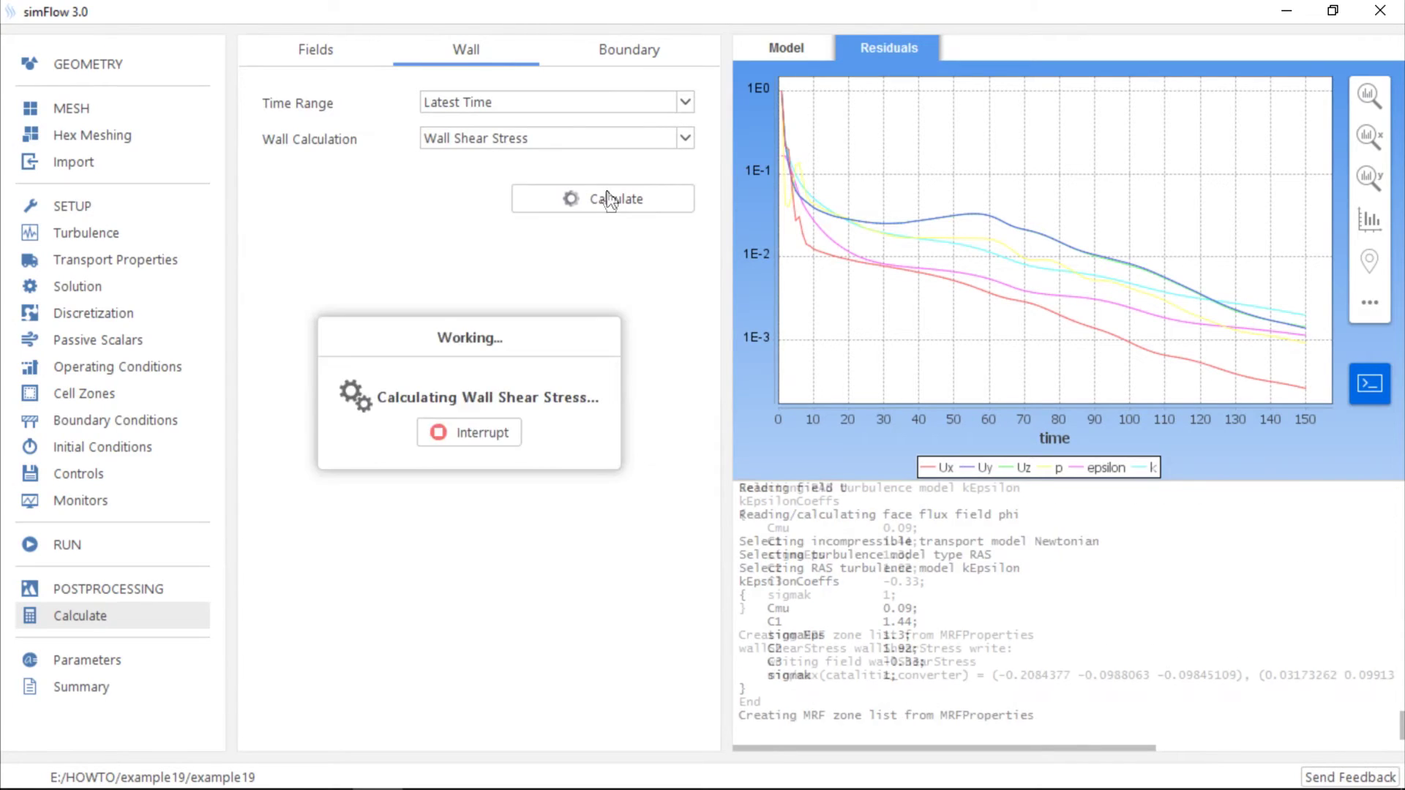
click(589, 141)
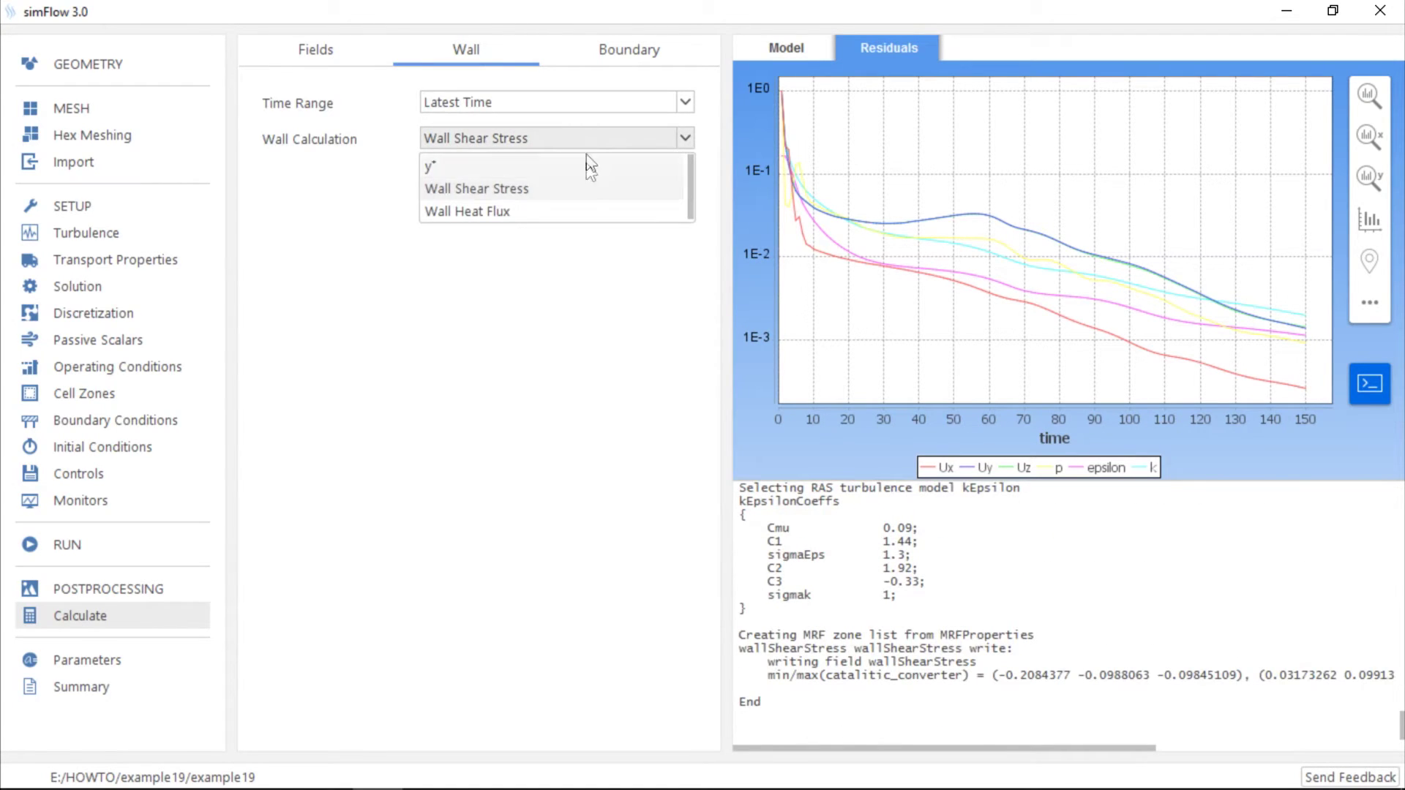
click(593, 211)
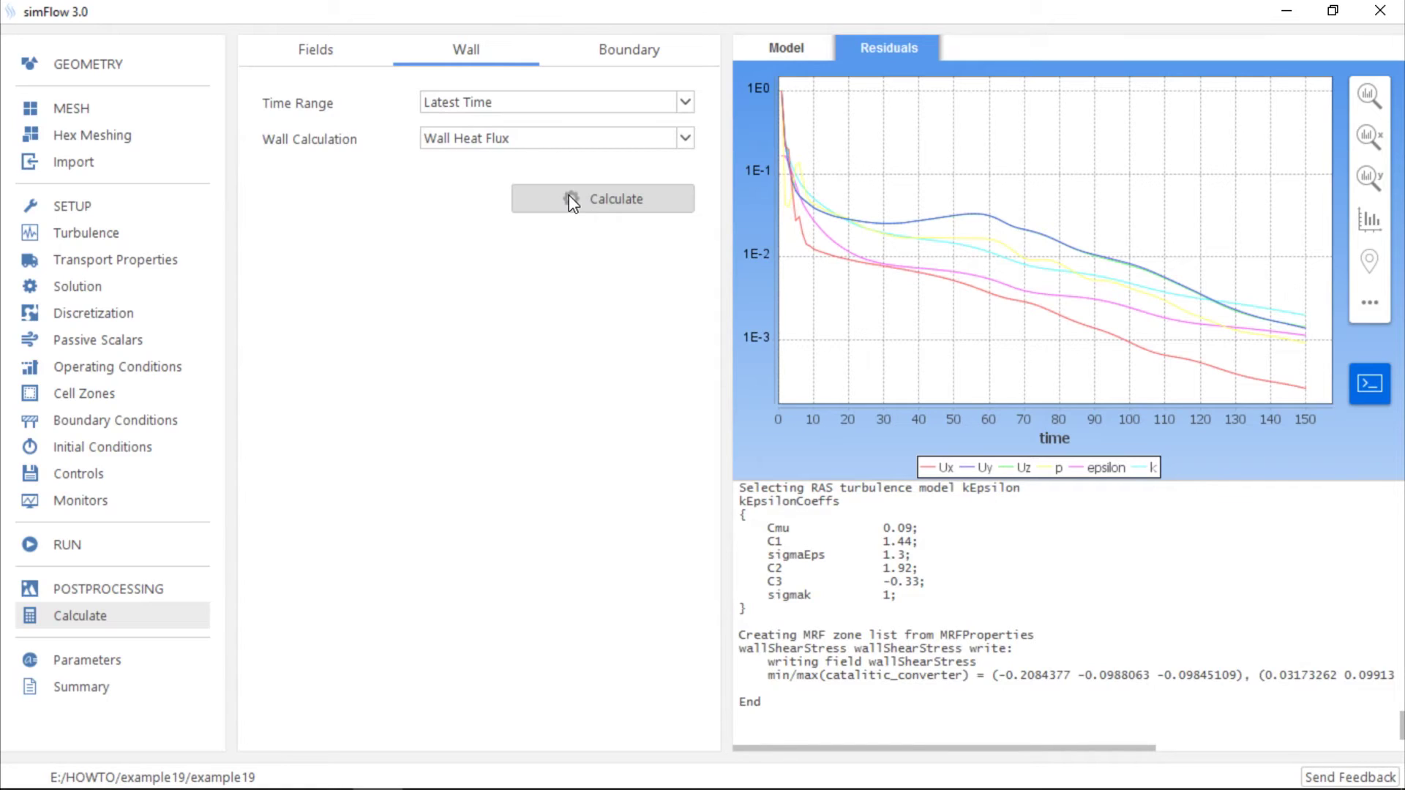
Step: Calculate the Vorticity field at the latest time, then go to the Postprocessing page
click(348, 65)
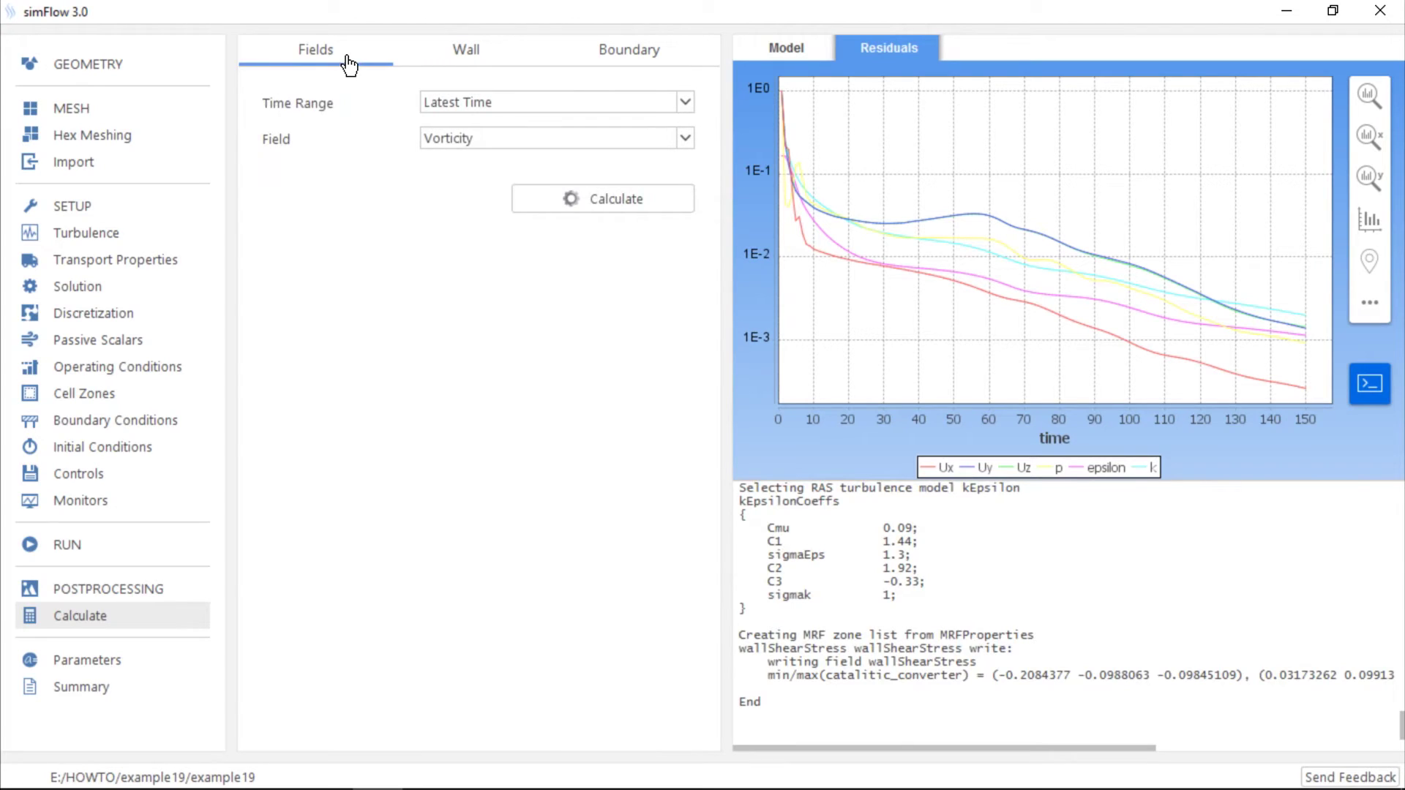
click(514, 143)
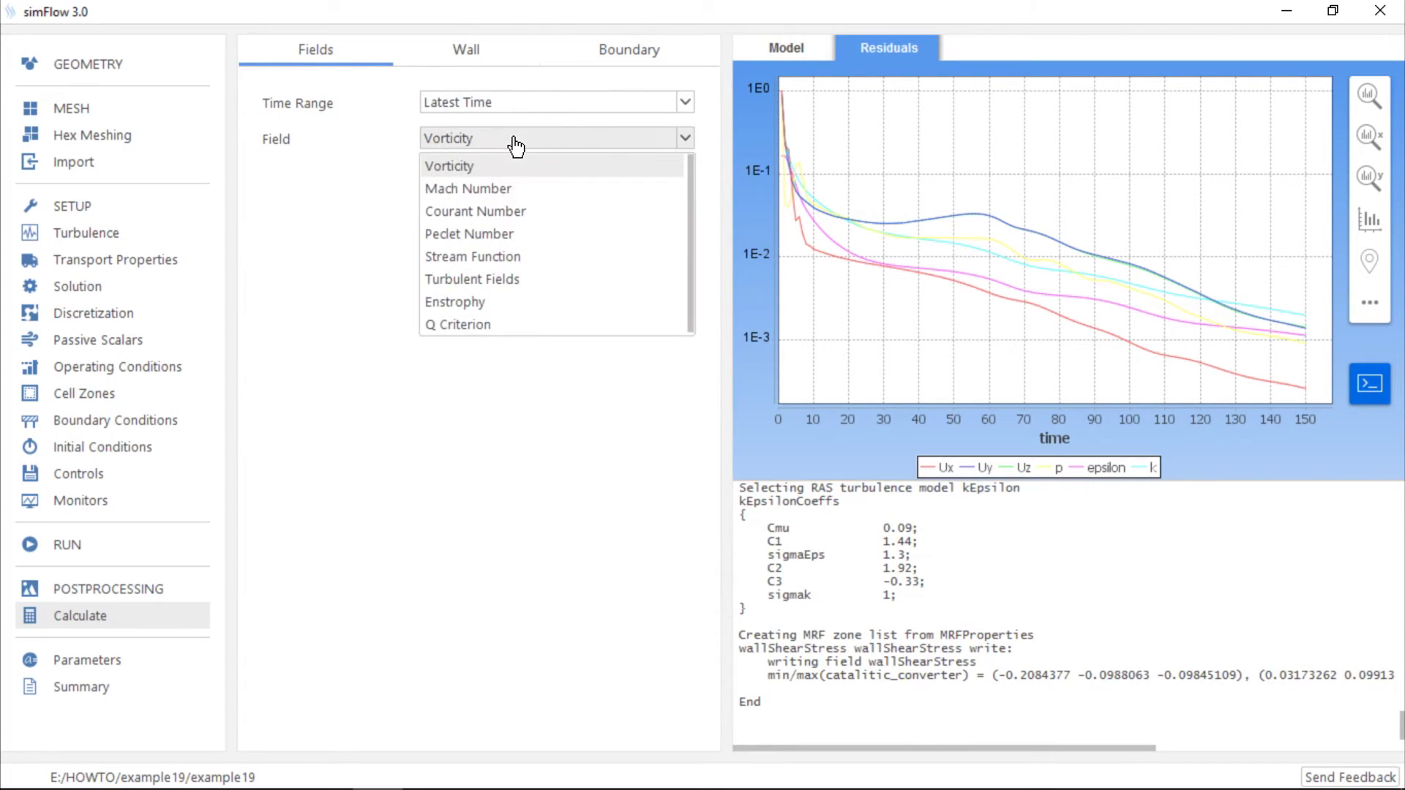
click(516, 145)
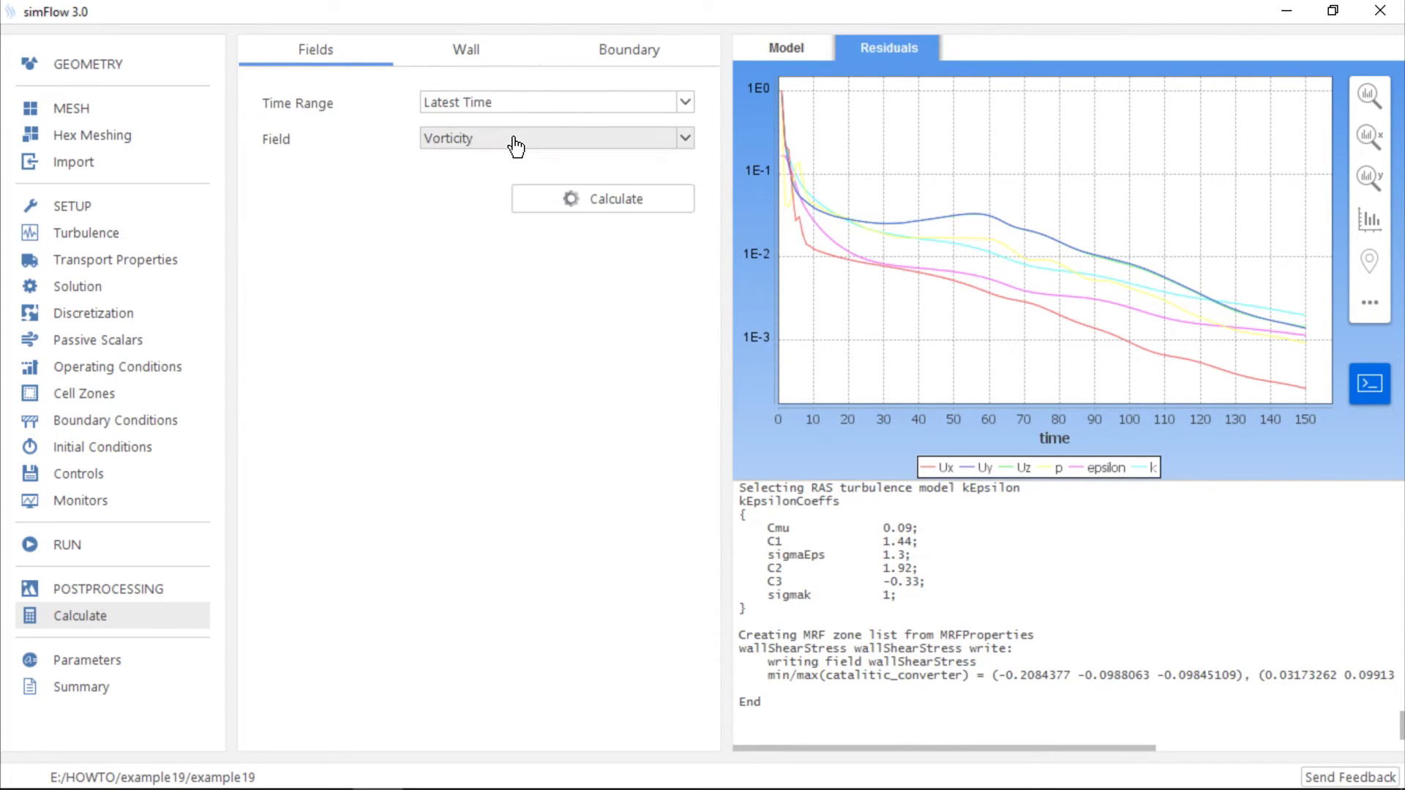
click(606, 206)
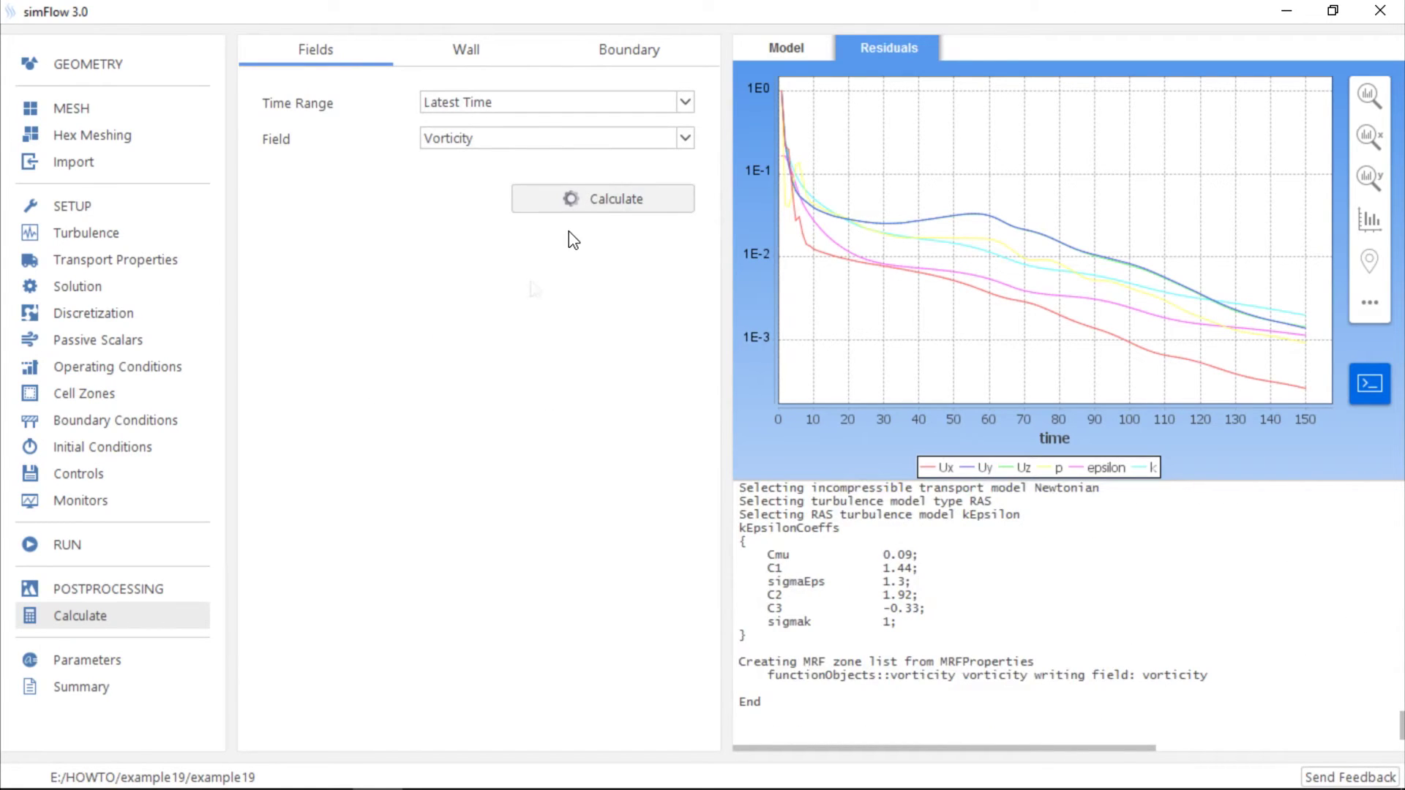
click(169, 589)
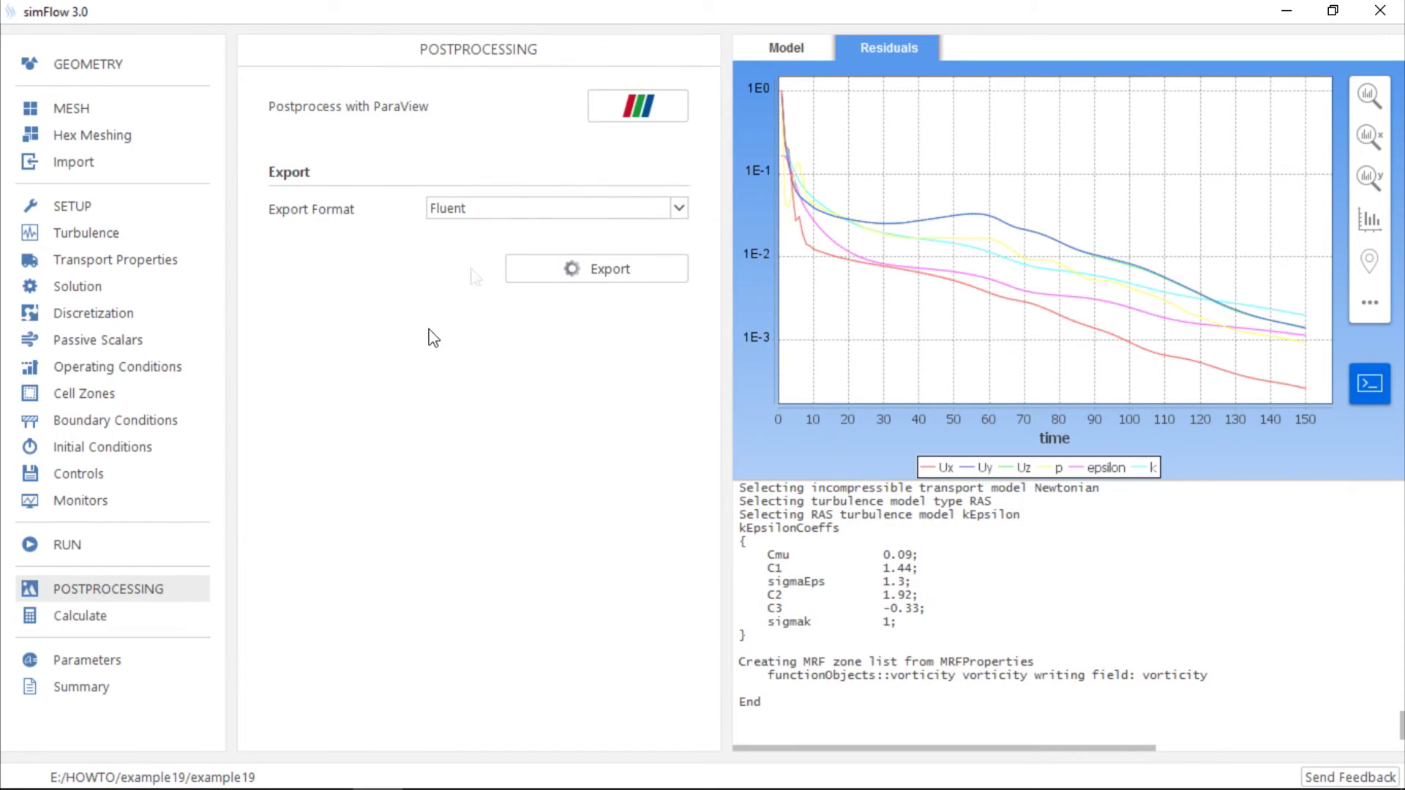
Step: Load example19.foam in ParaView at its last time step (150) and rotate to an oblique view
click(622, 110)
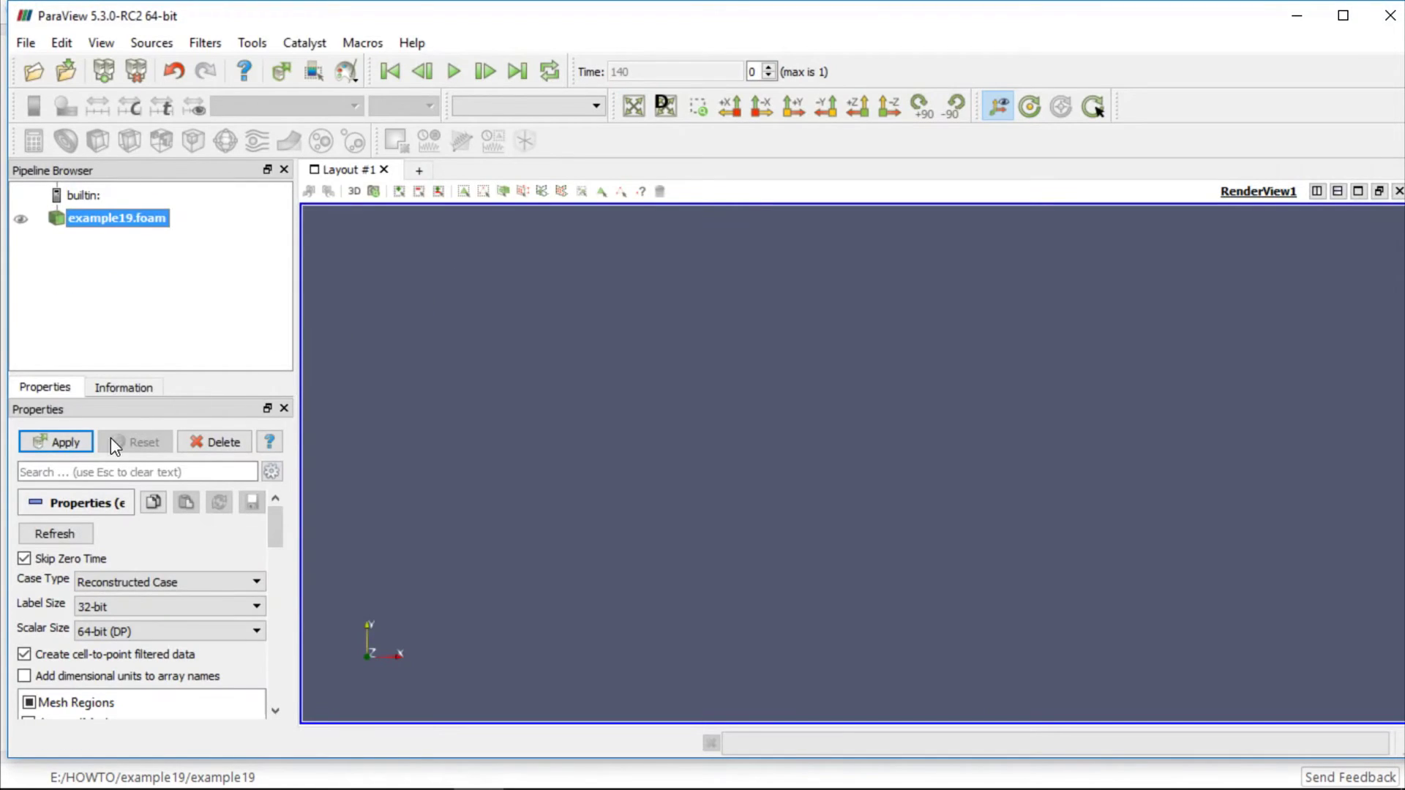
click(74, 444)
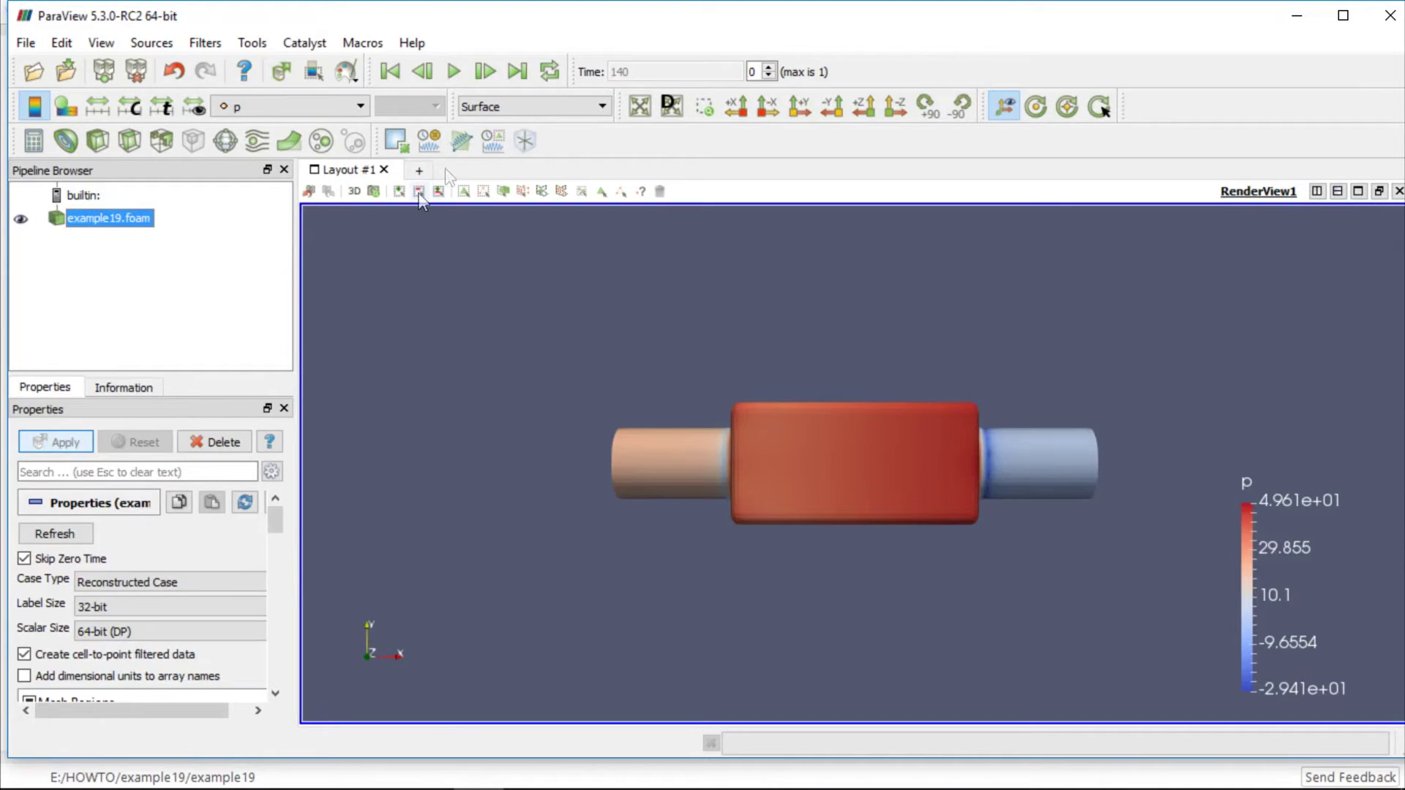
click(518, 73)
drag(505, 295, 593, 411)
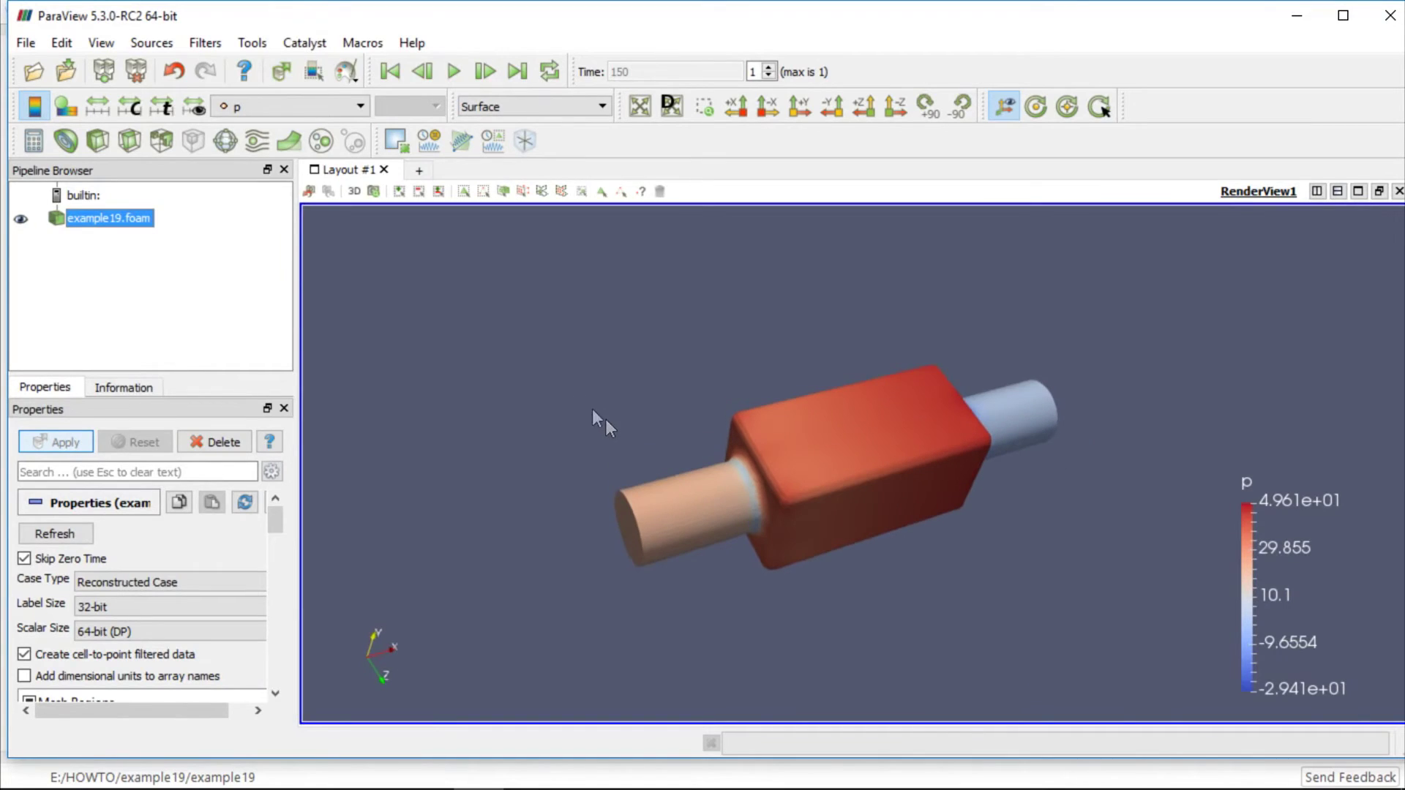
Step: Colour the model by vorticity, then wallShearStress, and finally yPlus
click(342, 108)
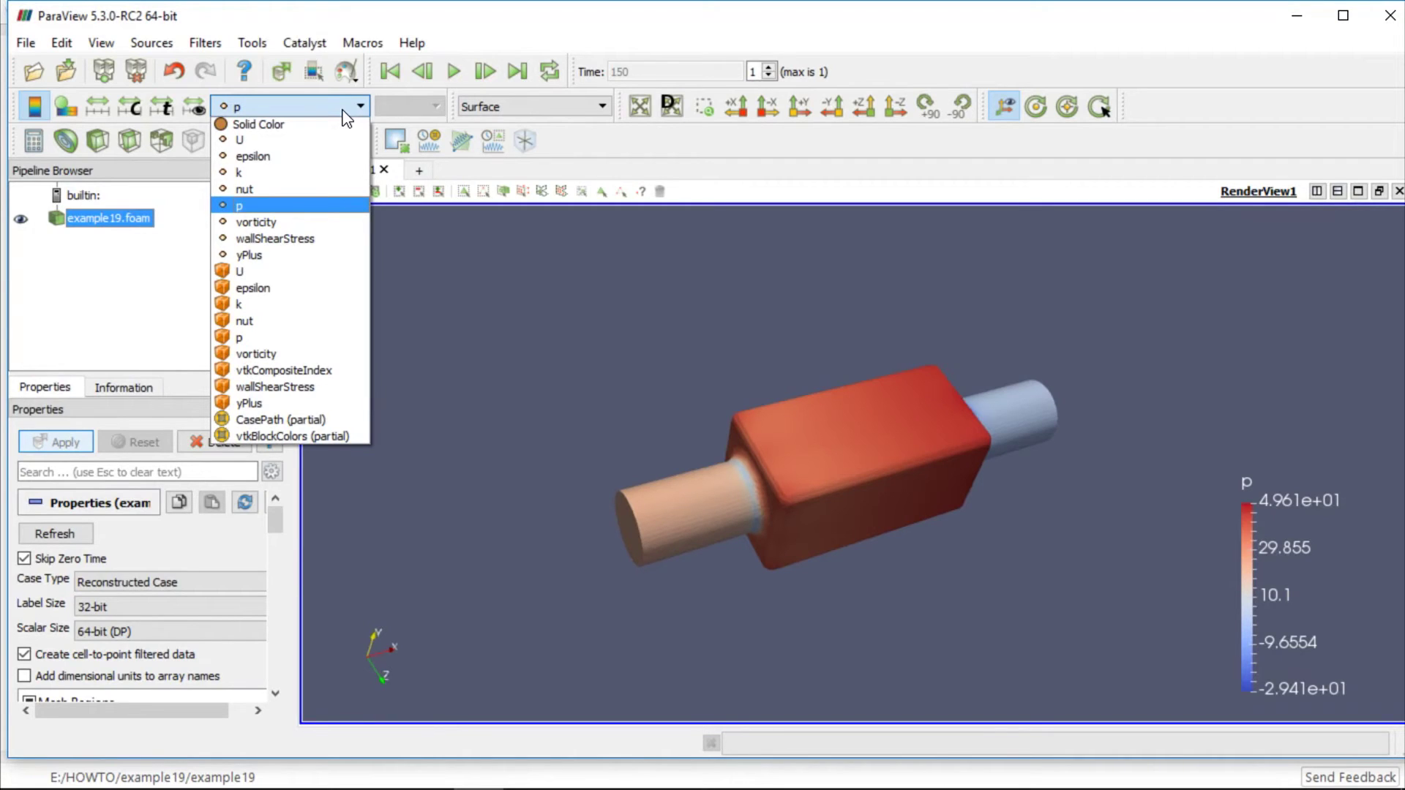
click(326, 221)
click(325, 110)
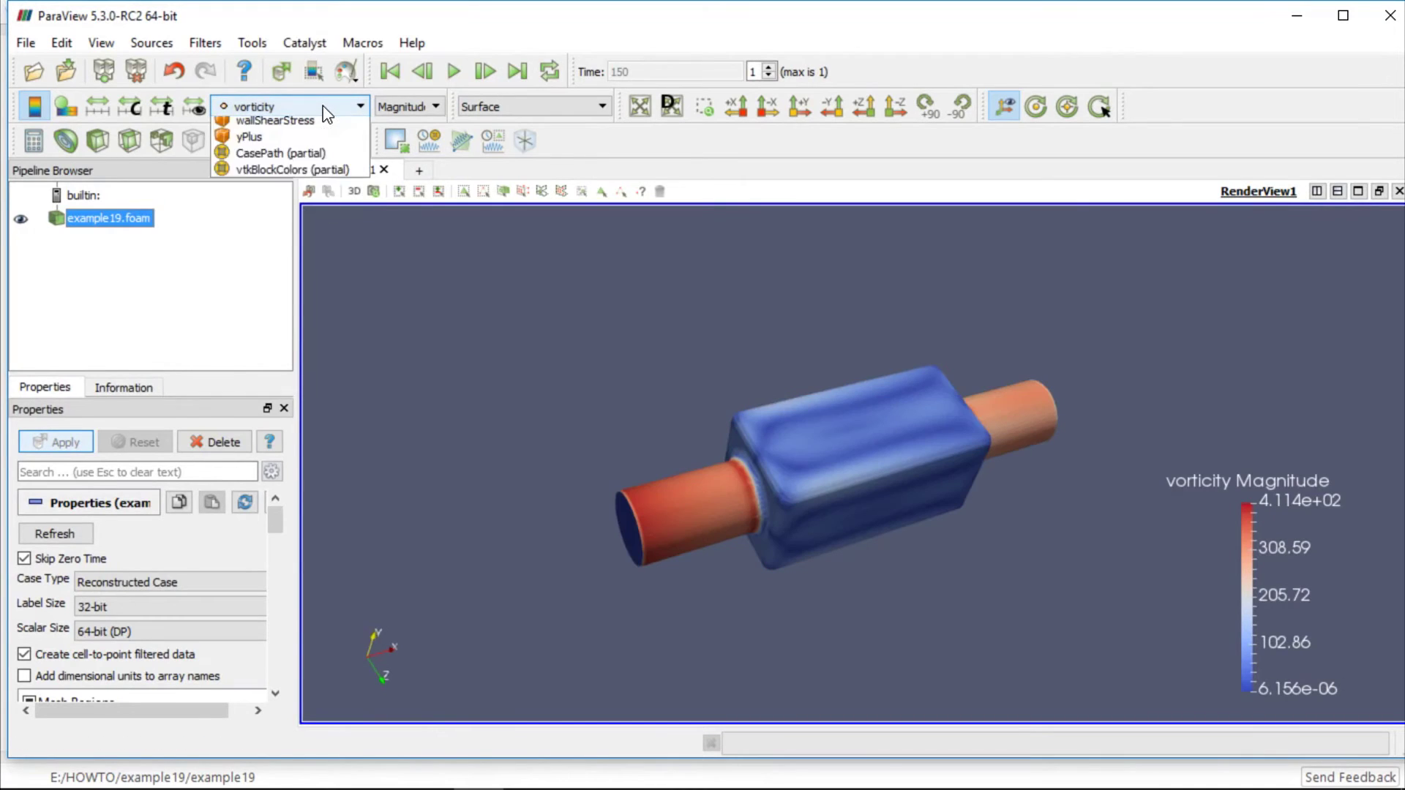
click(313, 242)
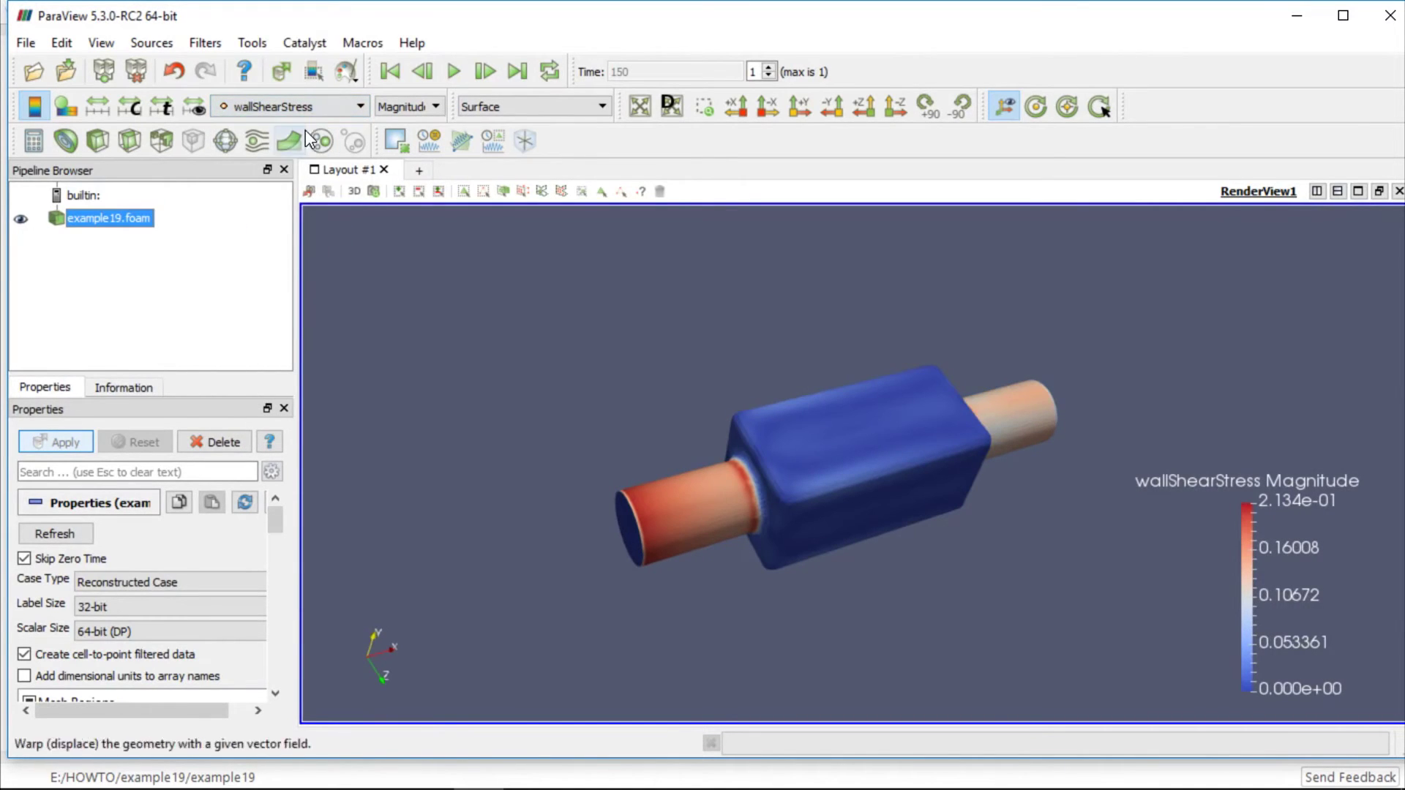
click(322, 107)
click(297, 251)
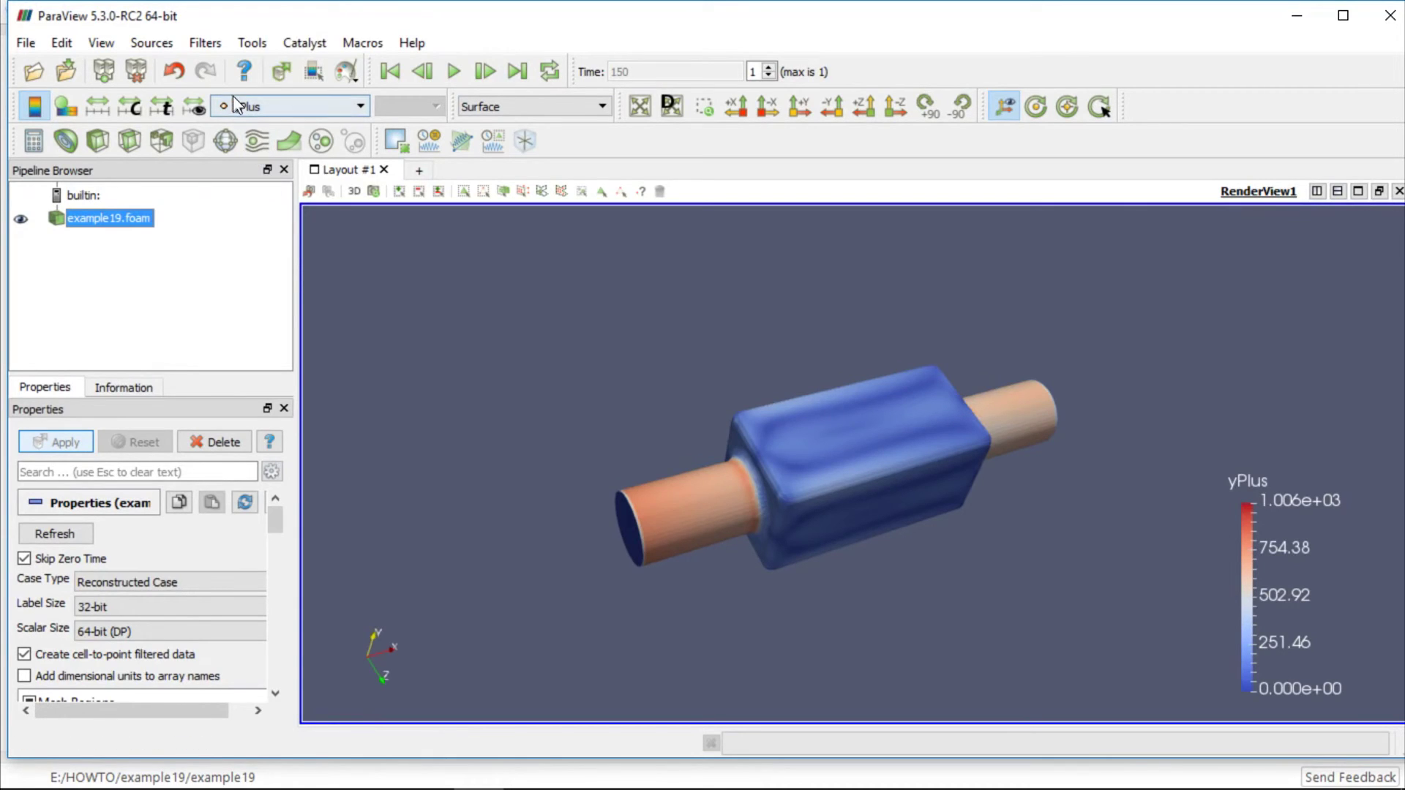
Step: Load only the inlet mesh region instead of internalMesh, zoomed and turned to face the view
drag(275, 521, 276, 542)
click(28, 557)
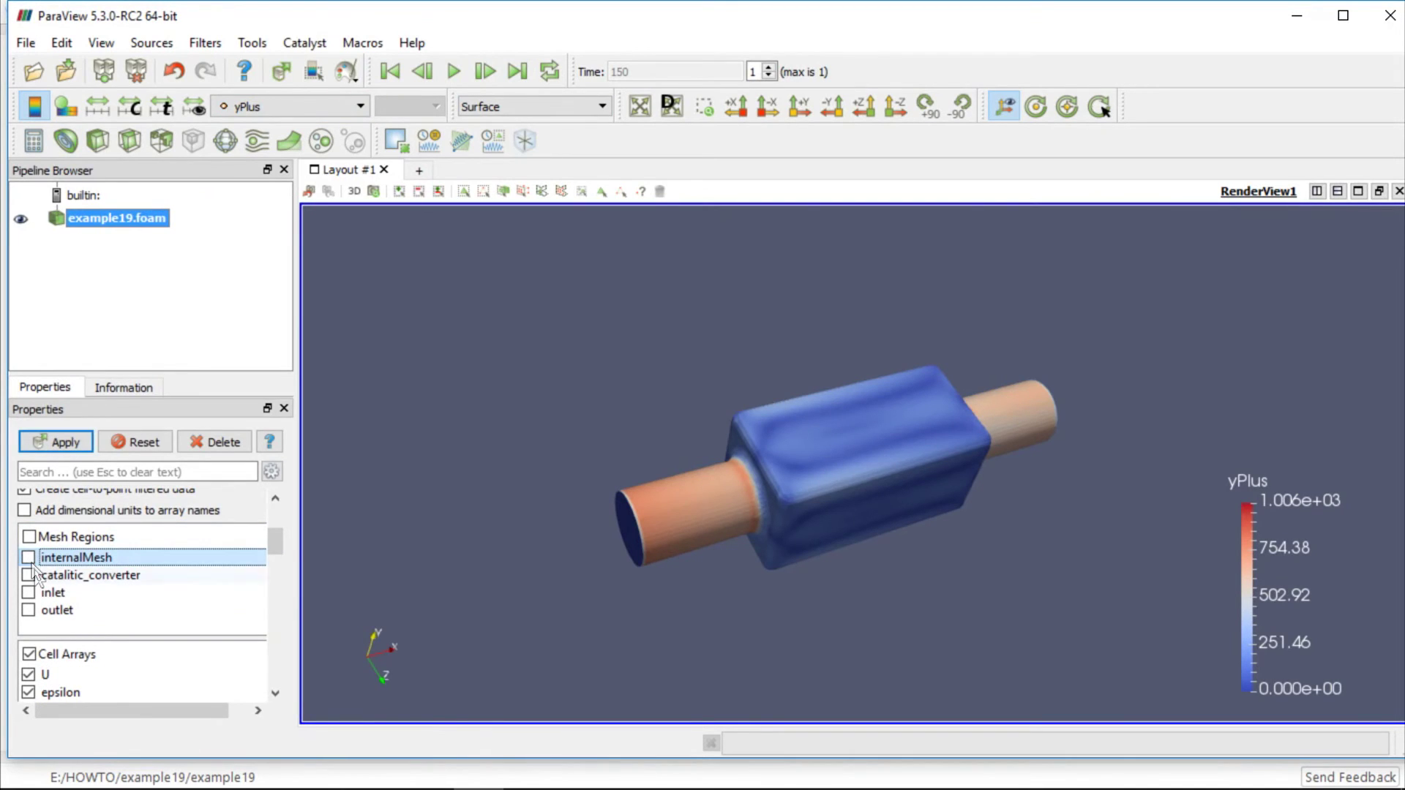
click(28, 591)
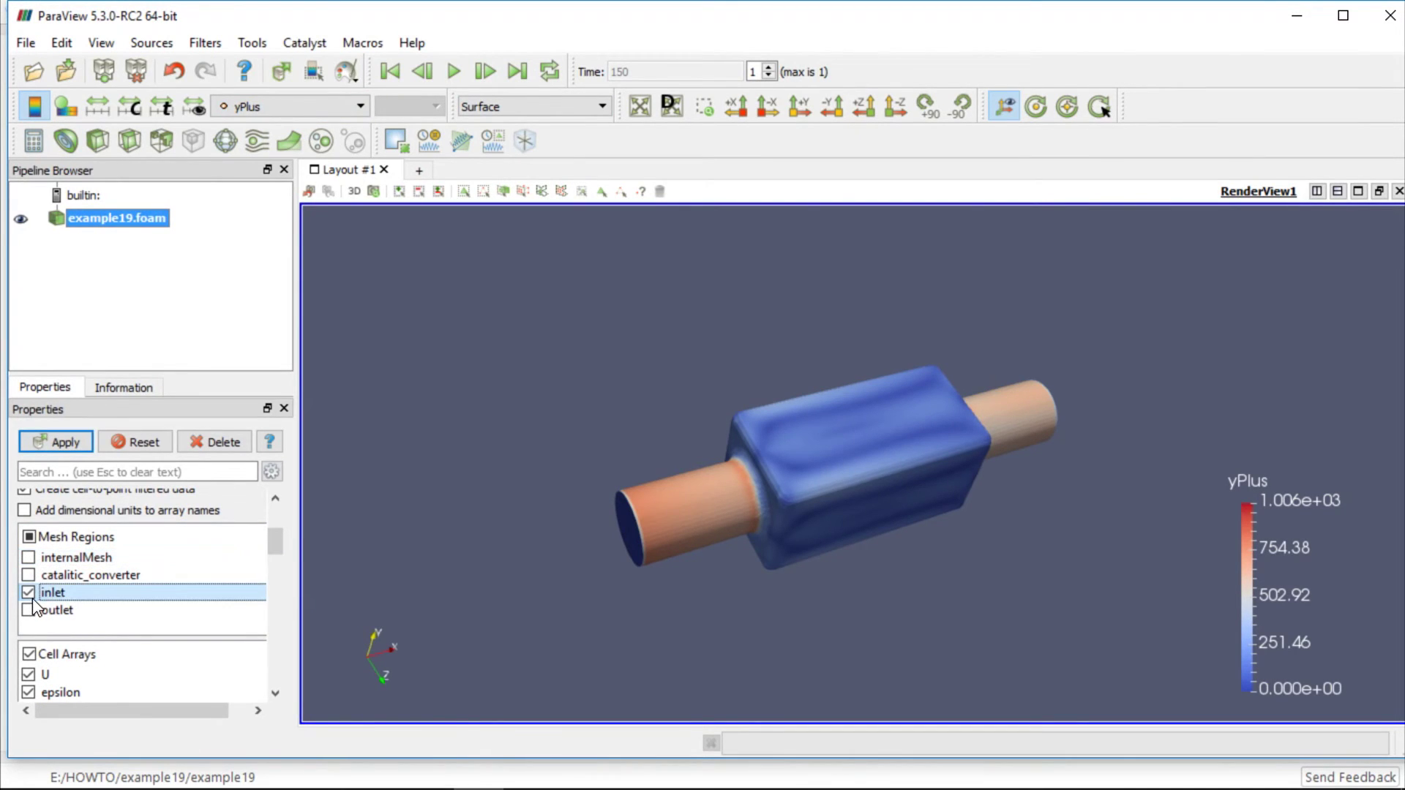
click(66, 442)
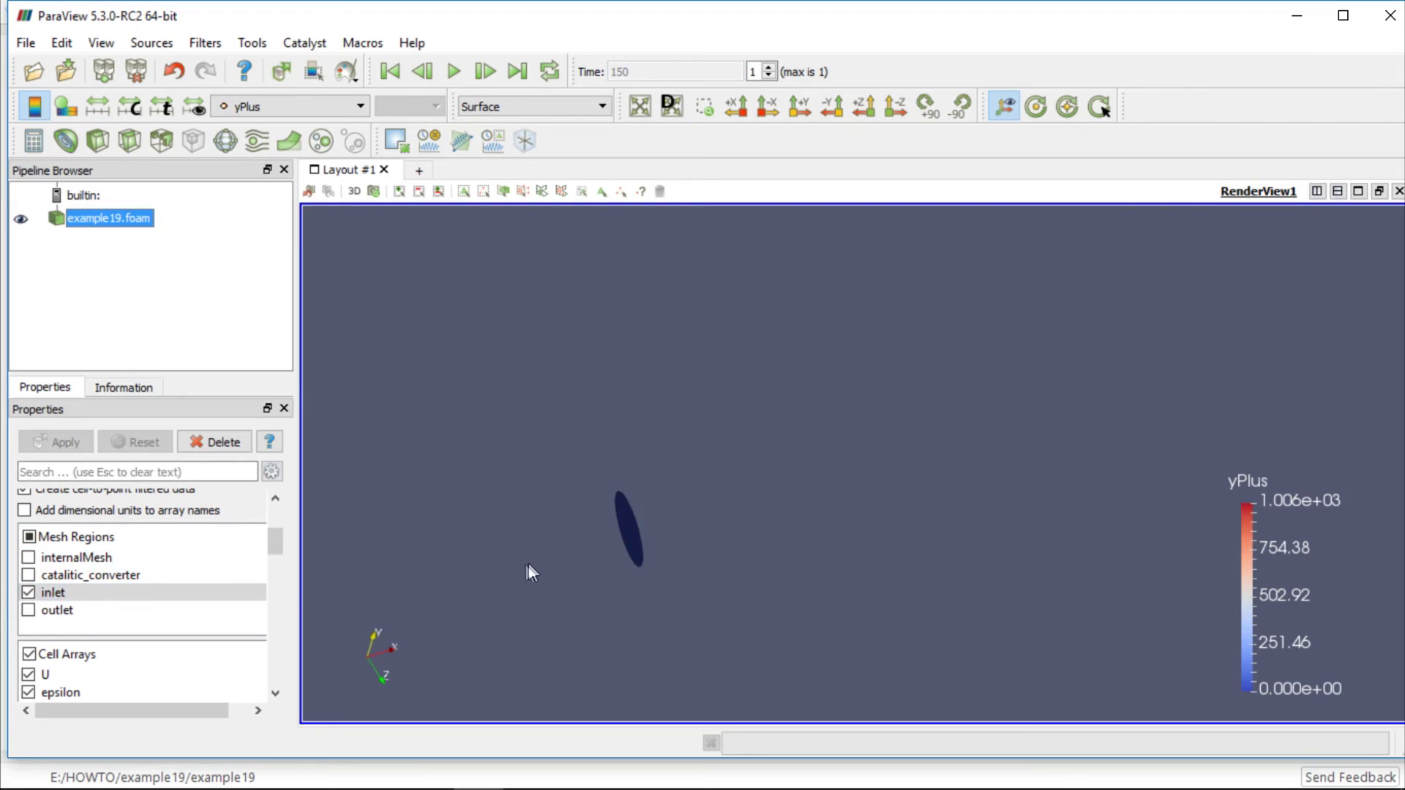
drag(528, 564, 691, 472)
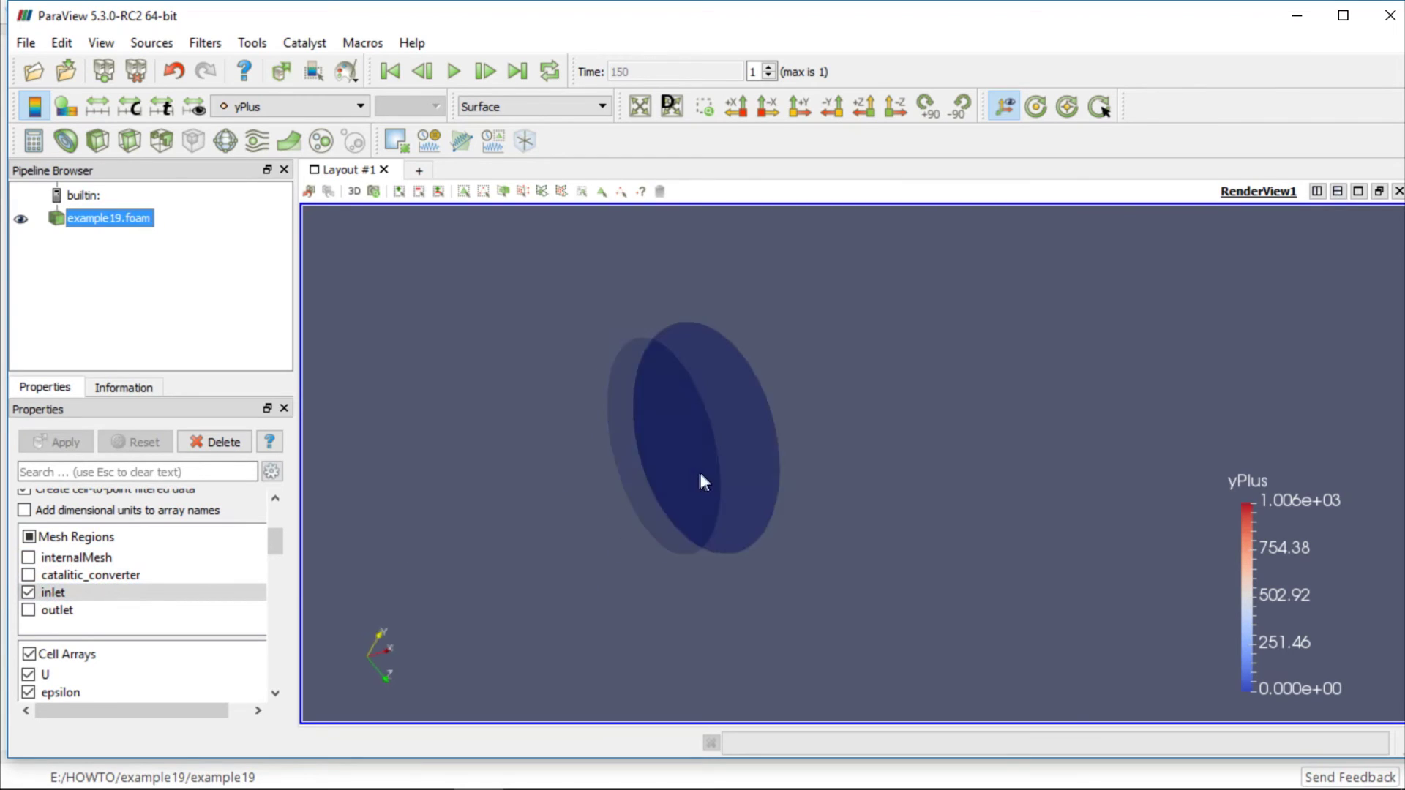
drag(700, 474, 724, 475)
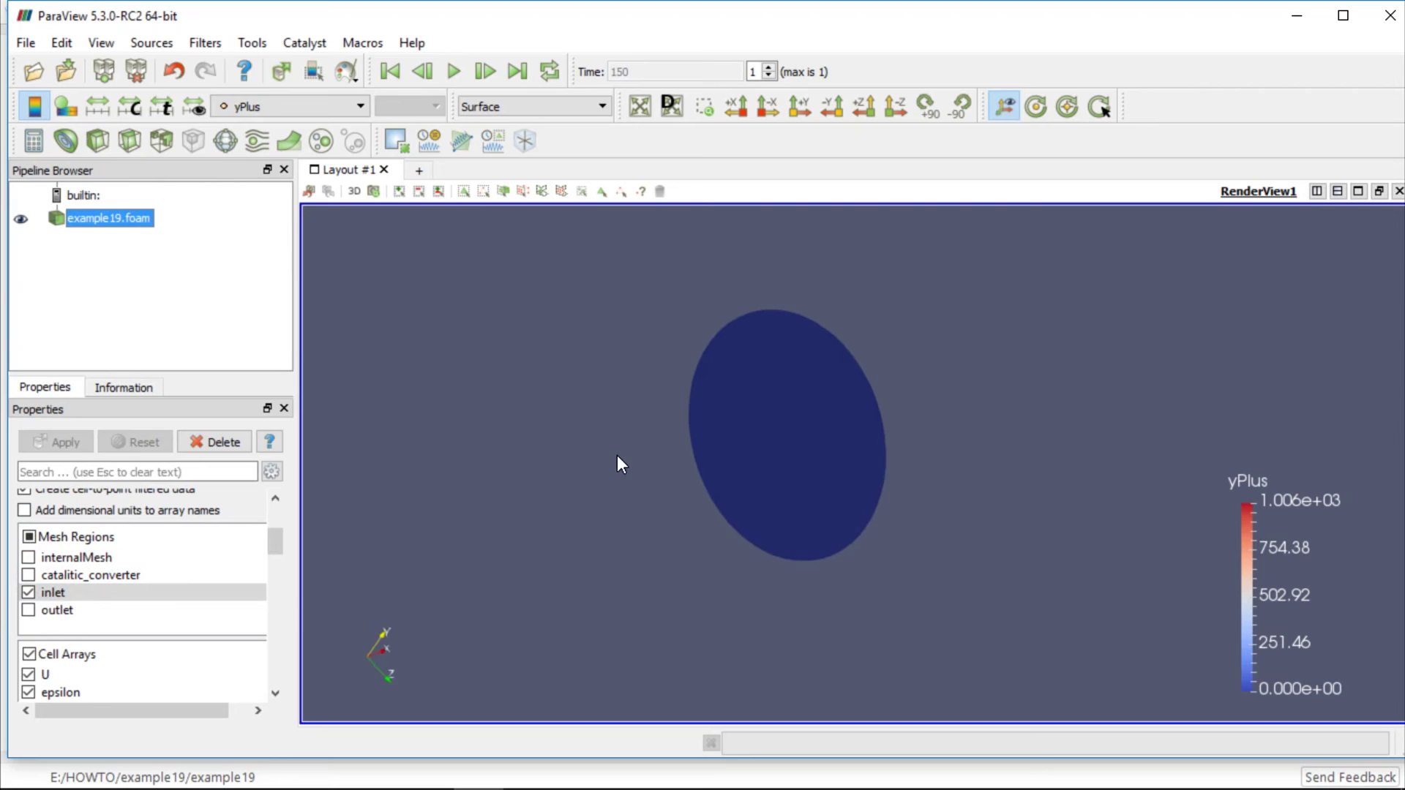
click(205, 44)
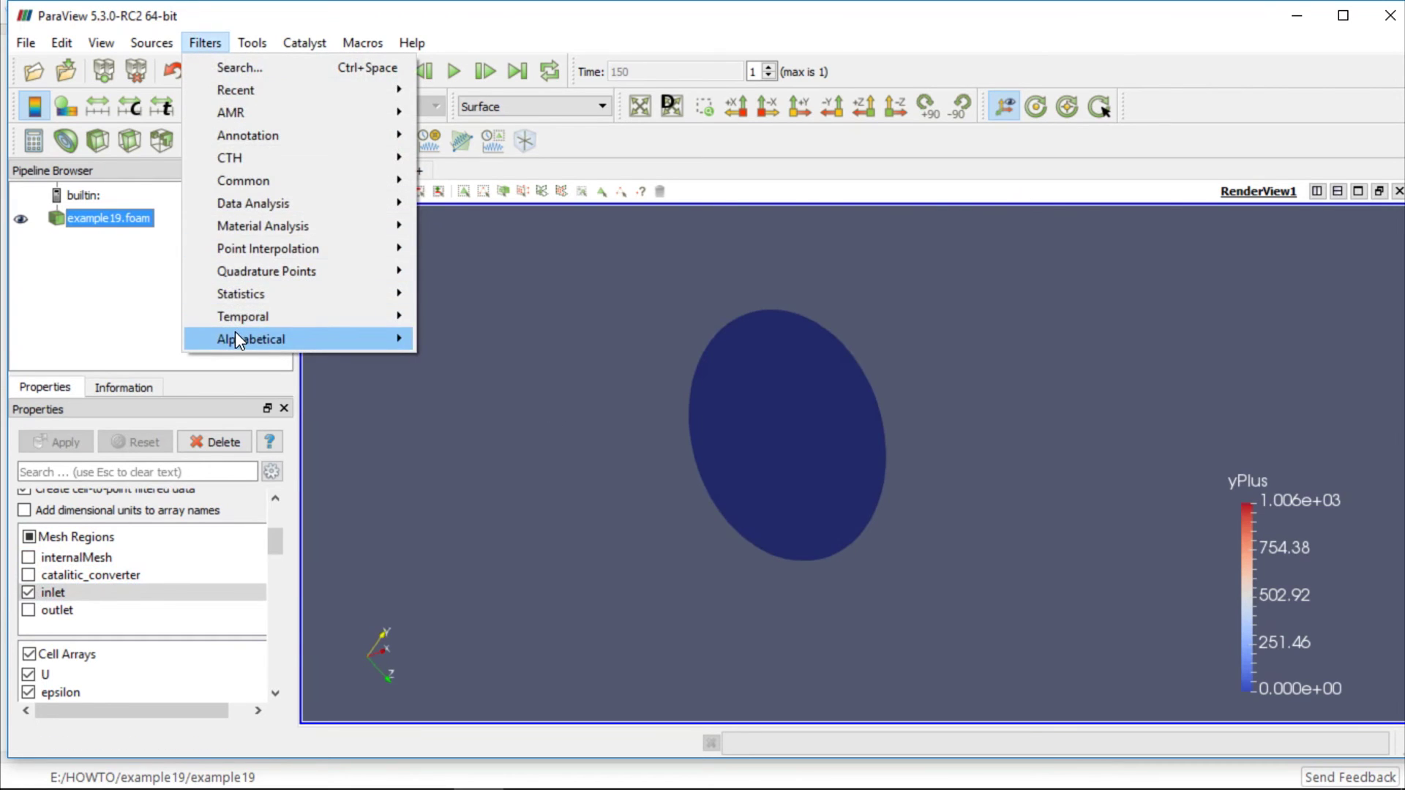
Step: Apply Integrate Variables to the inlet and view the integrated U of 281.588 in the spreadsheet
mouse_move(235, 336)
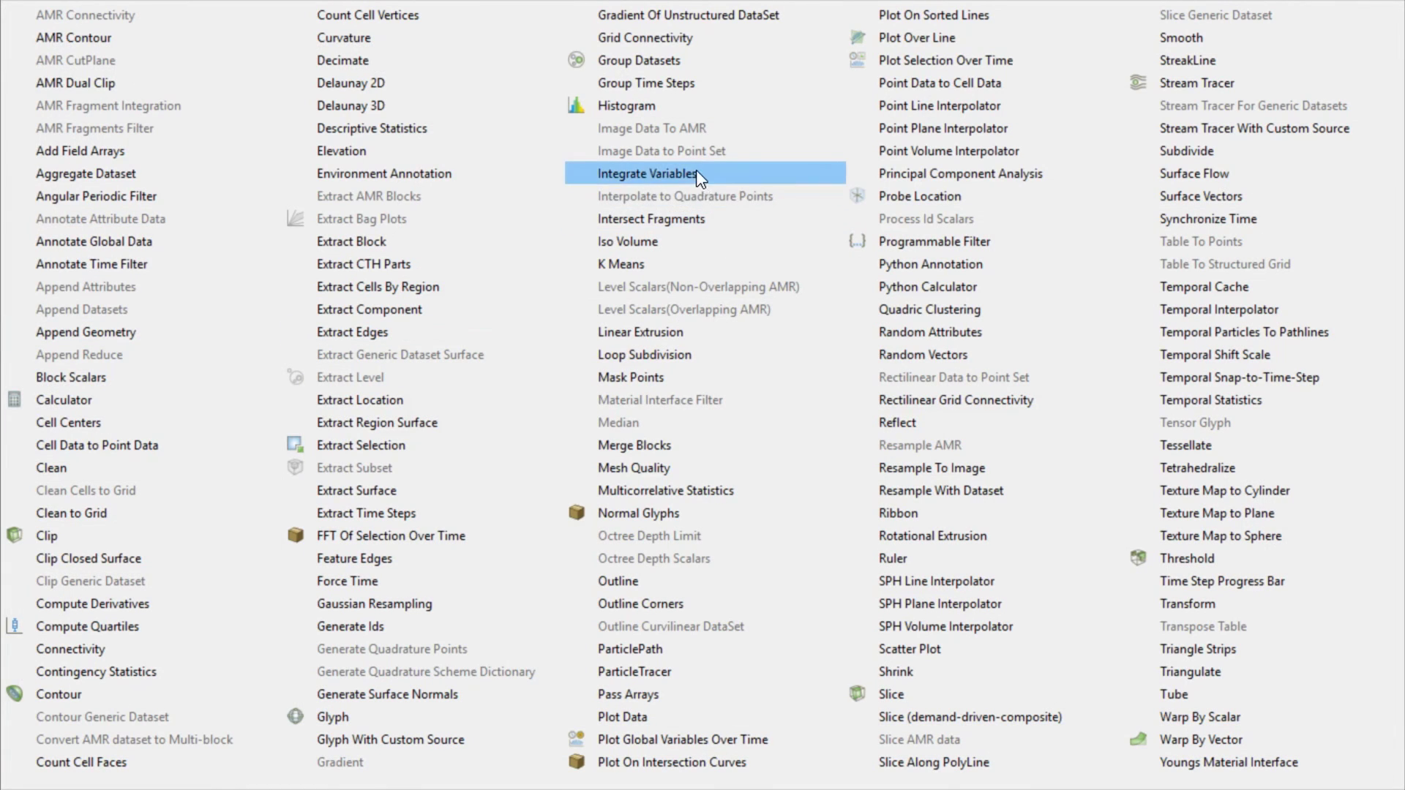
key(Escape)
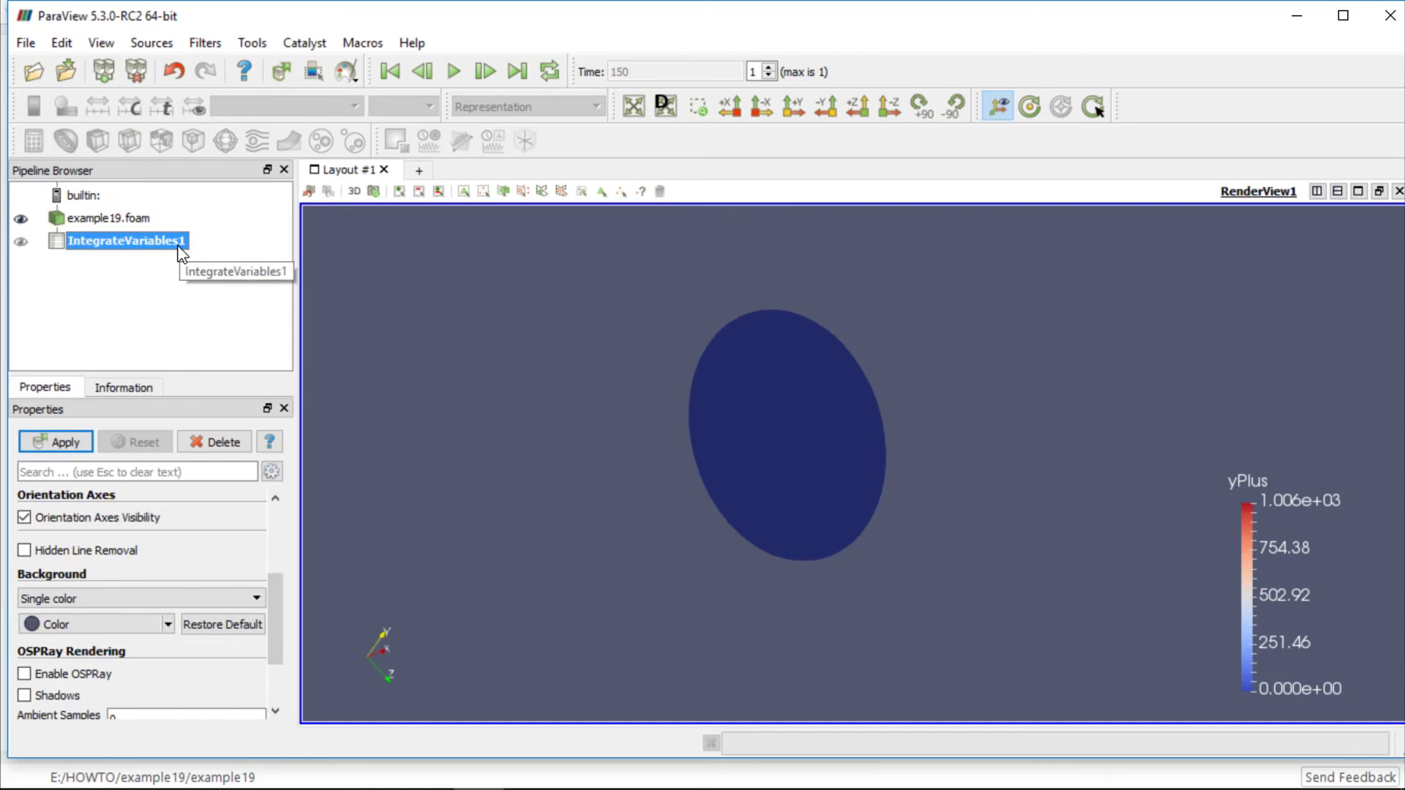
click(68, 442)
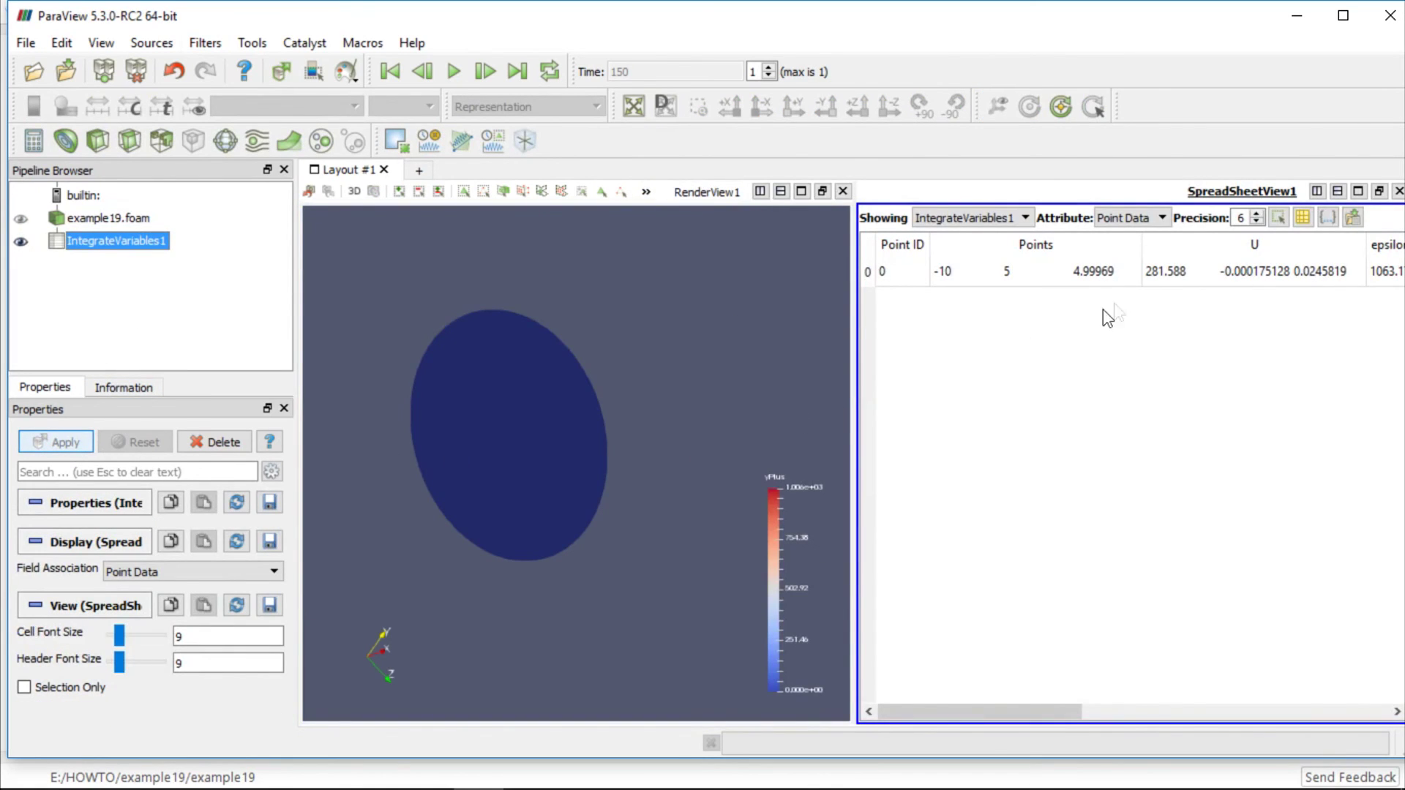
click(1164, 272)
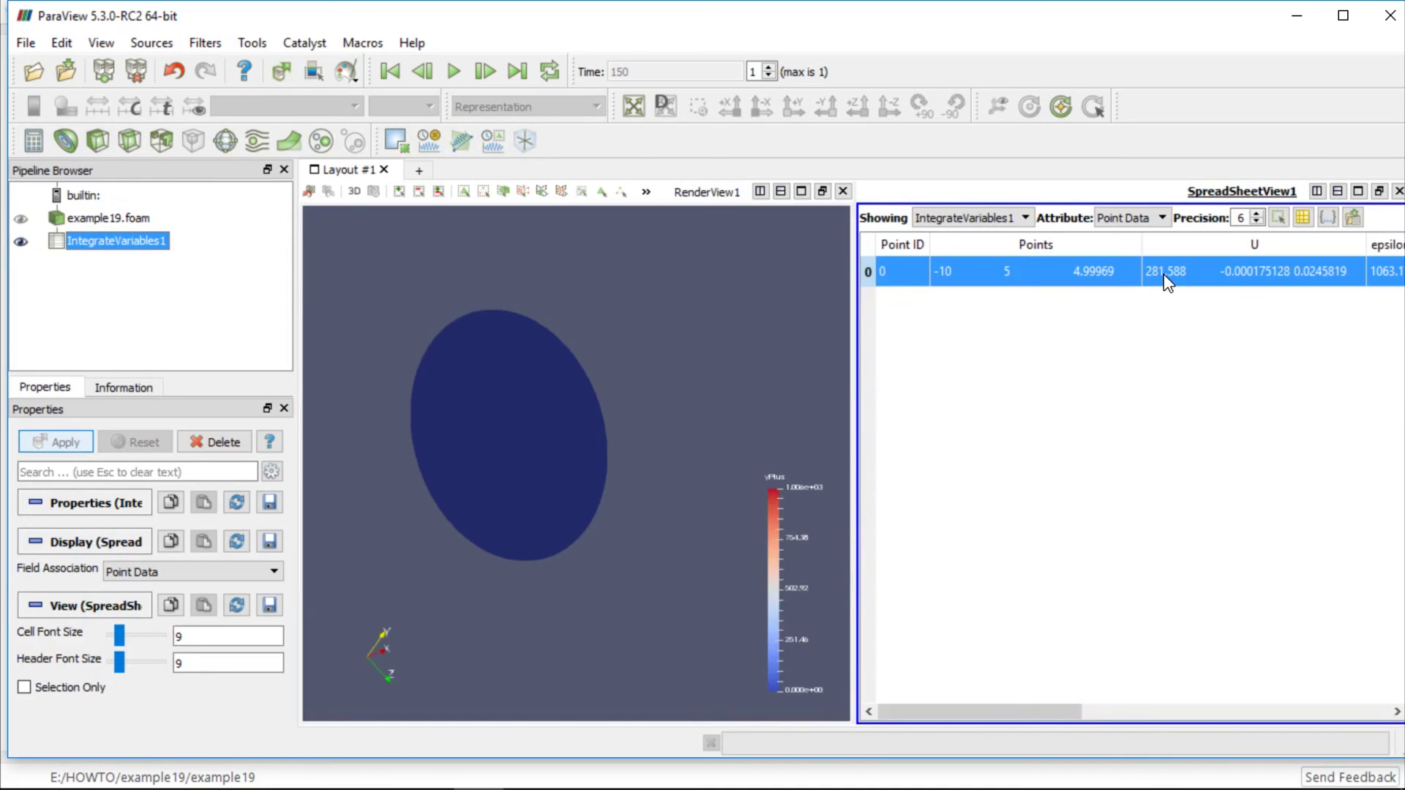